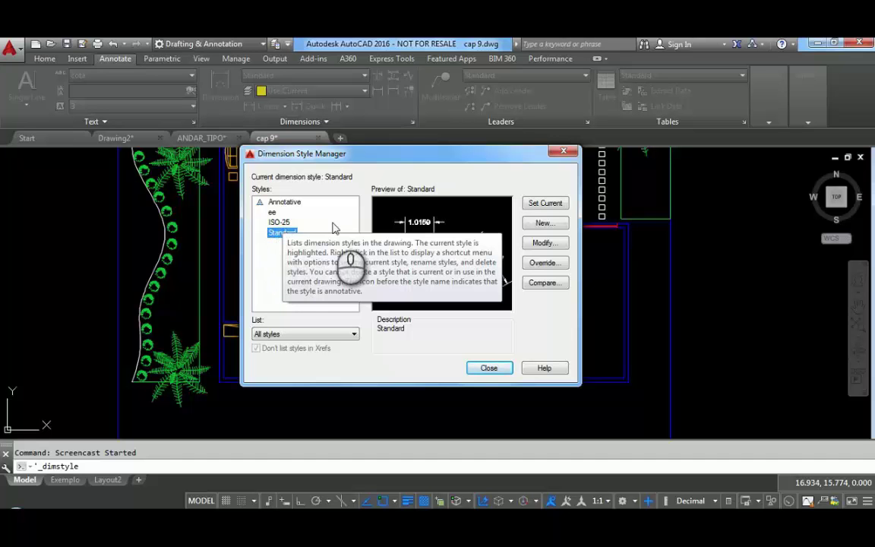
Step: Create a new dimension style named arquitetura, based on ISO-25 and used for all dimensions
{"action": "left_click", "coordinate": [282, 222]}
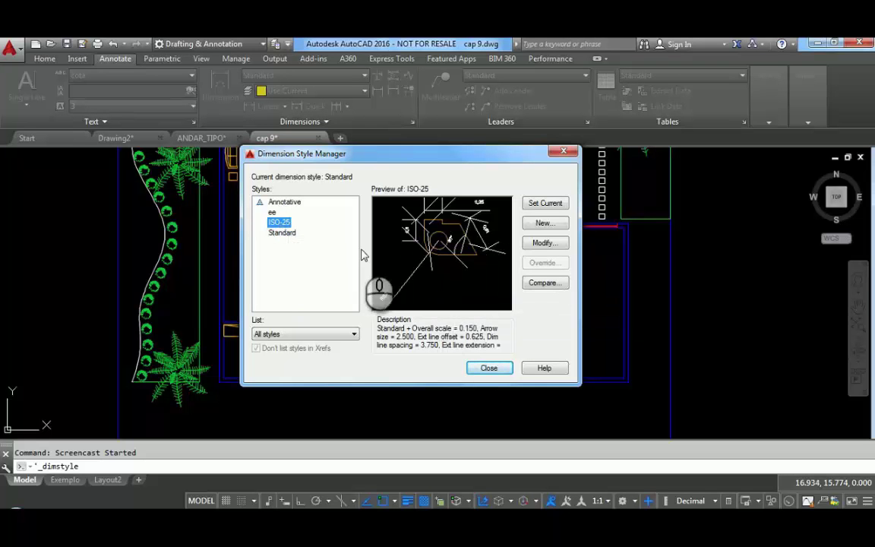
{"action": "left_click", "coordinate": [545, 223]}
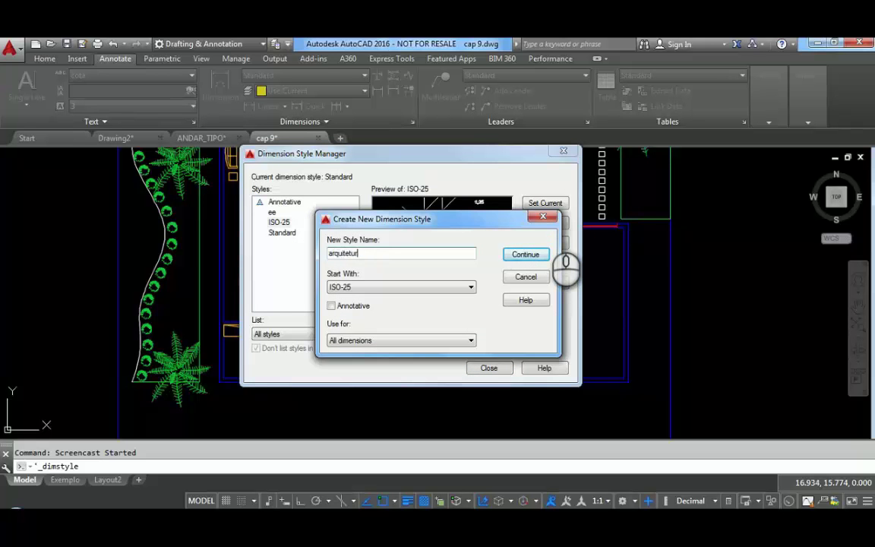
{"action": "left_click", "coordinate": [532, 254]}
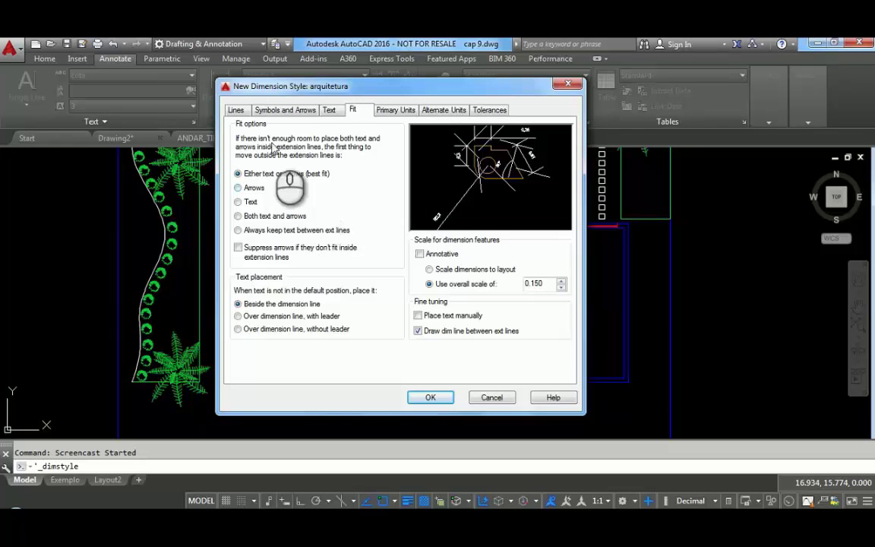
Step: Set the new style's first arrowhead to Oblique and its text style to cota
{"action": "left_click", "coordinate": [237, 110]}
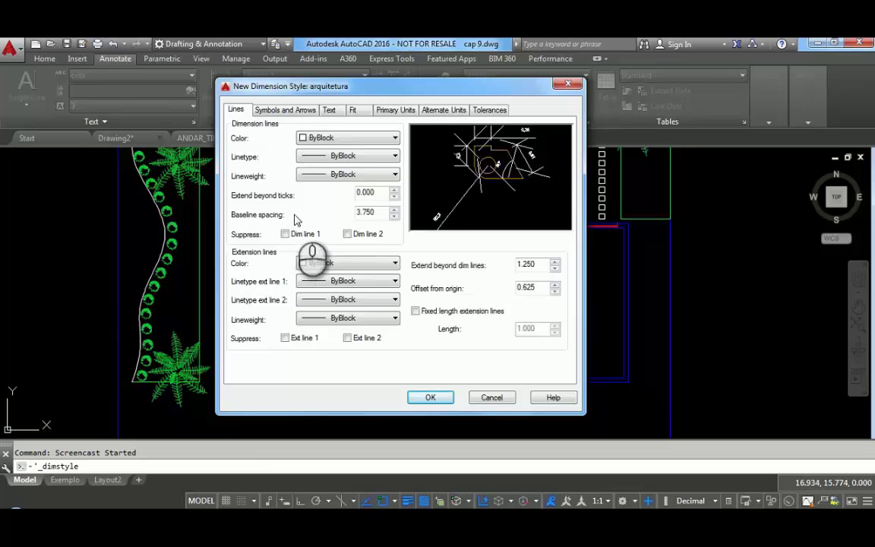
{"action": "left_click", "coordinate": [294, 112]}
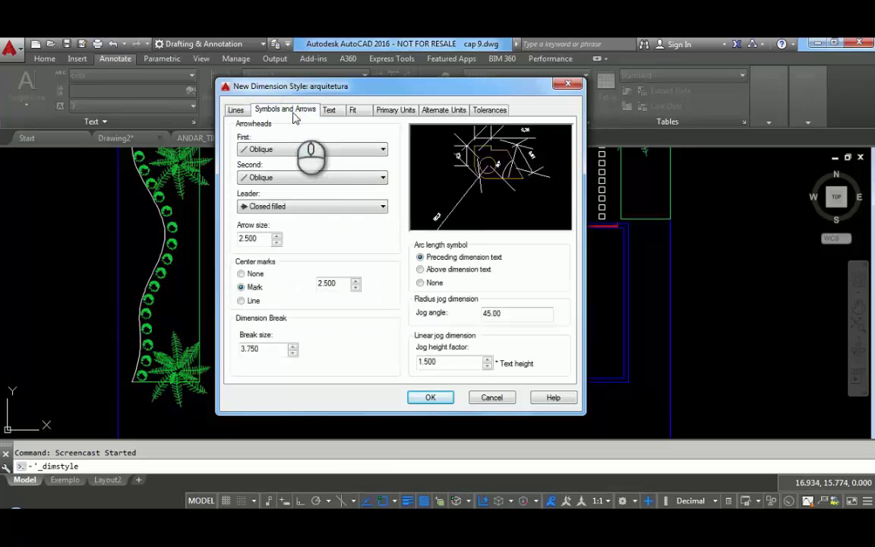
{"action": "left_click", "coordinate": [383, 150]}
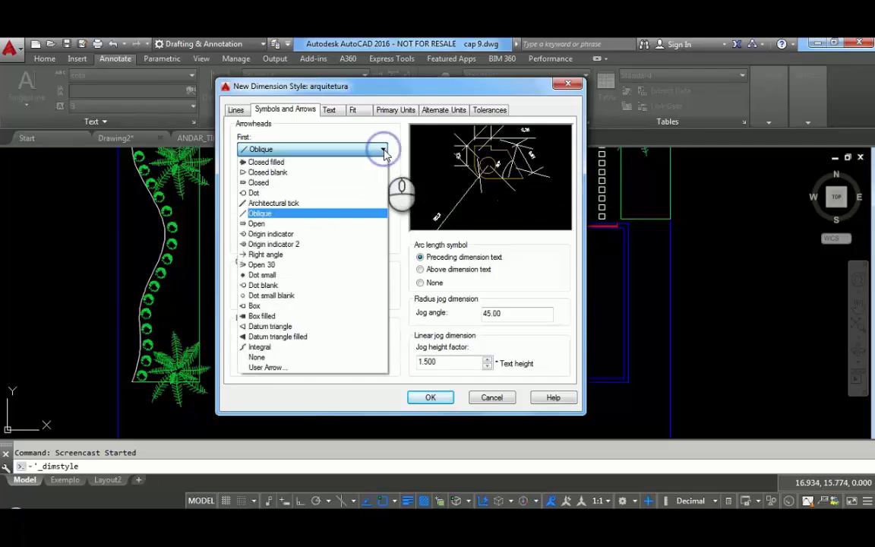
{"action": "left_click", "coordinate": [259, 214]}
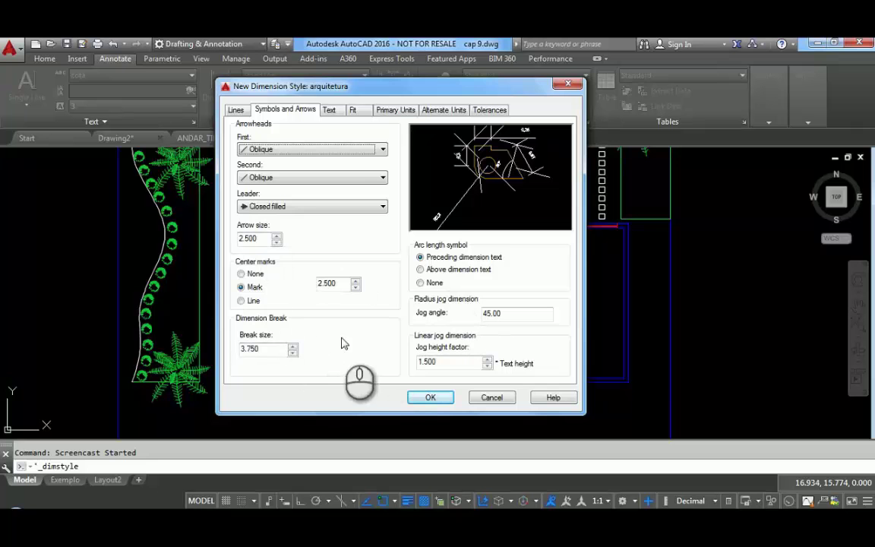
{"action": "left_click", "coordinate": [329, 110]}
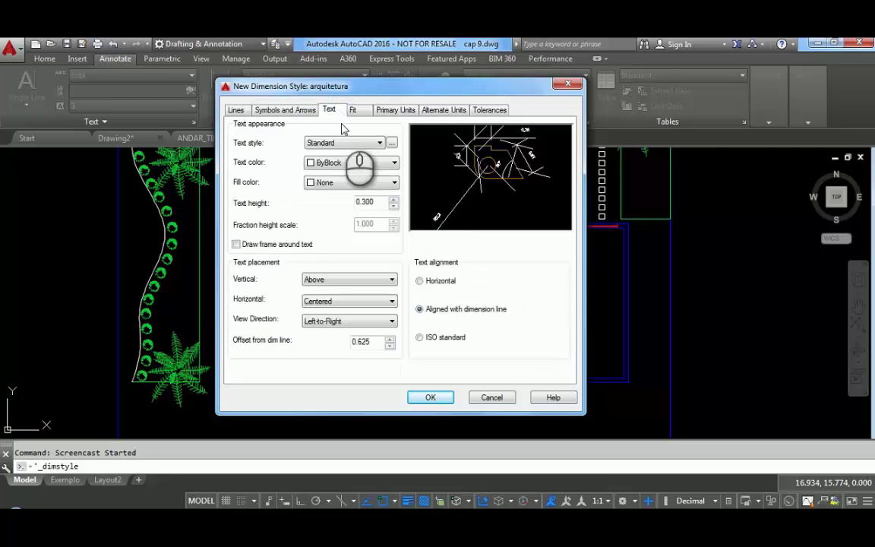
{"action": "left_click", "coordinate": [381, 144]}
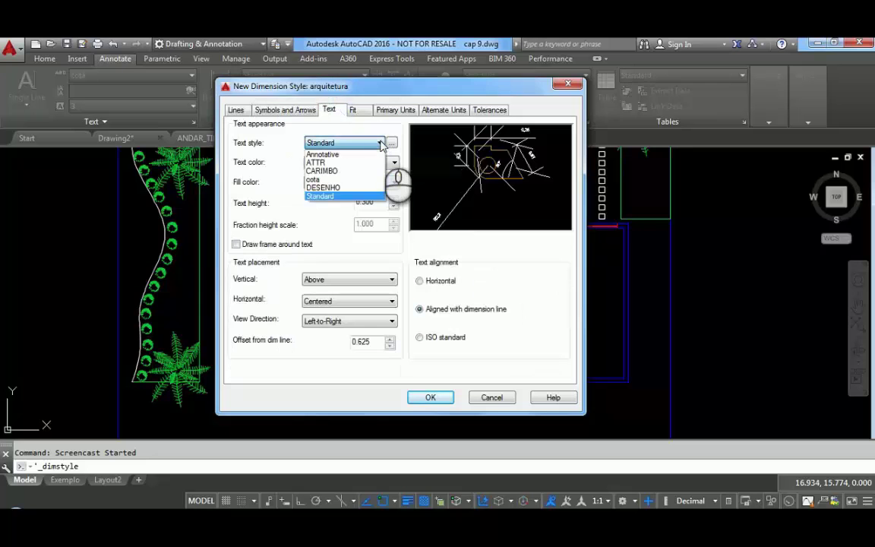
{"action": "left_click", "coordinate": [355, 180]}
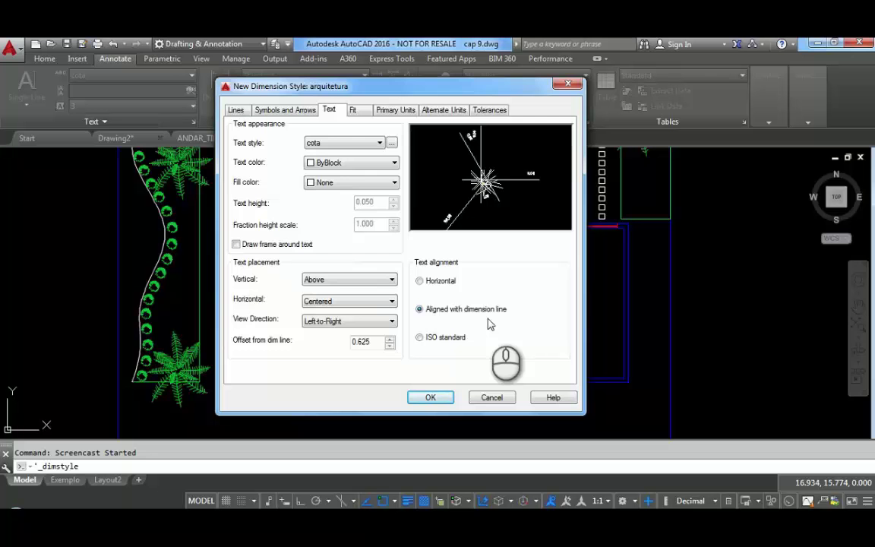
Step: Set the overall dimension scale to 0.03 and turn off trailing zero suppression for the linear primary units
{"action": "left_click", "coordinate": [354, 110]}
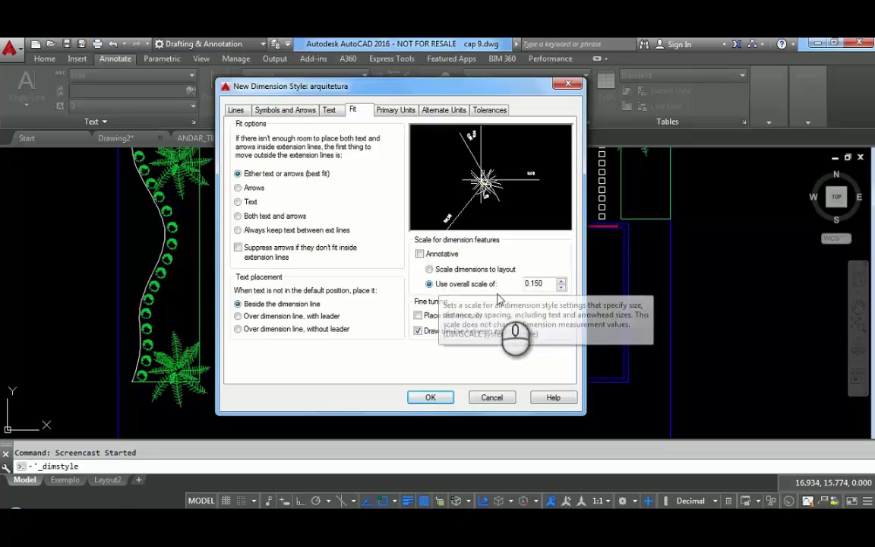
{"action": "left_click", "coordinate": [541, 284]}
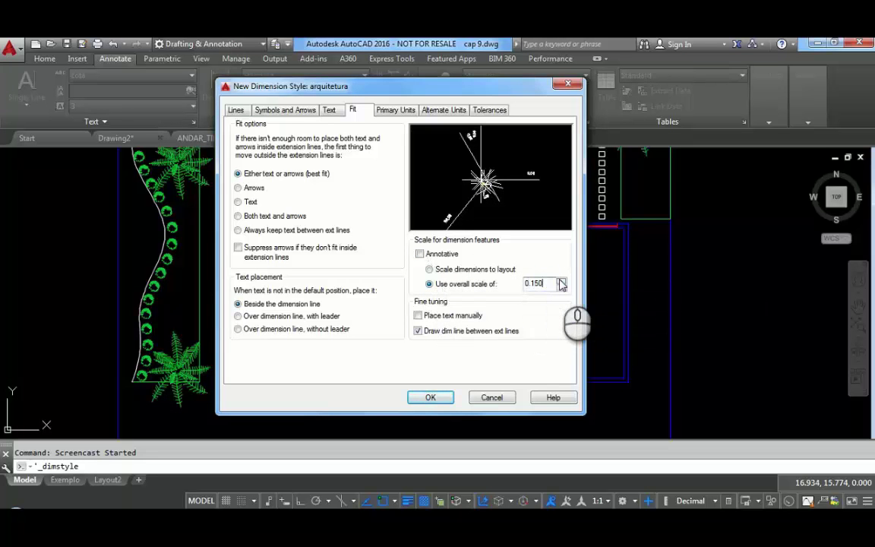
{"action": "key", "text": "BackSpace"}
{"action": "key", "text": "BackSpace"}
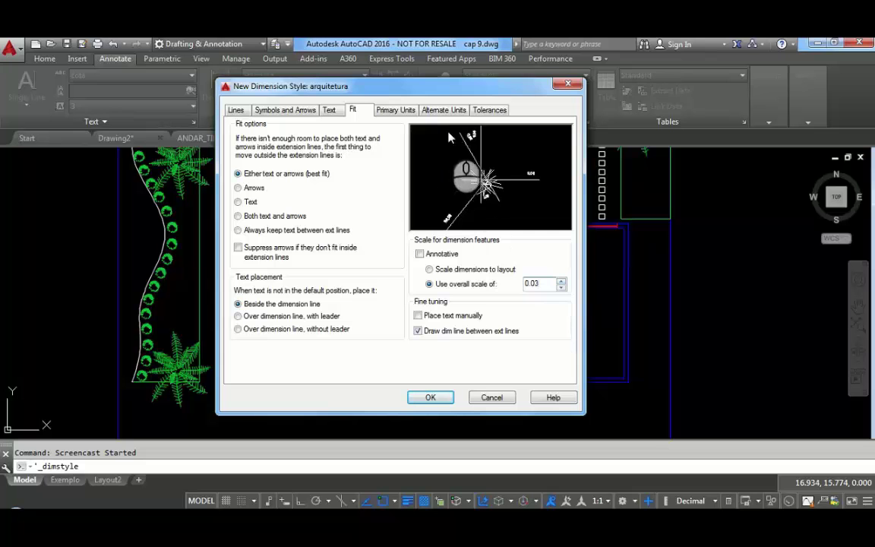
{"action": "left_click", "coordinate": [397, 111]}
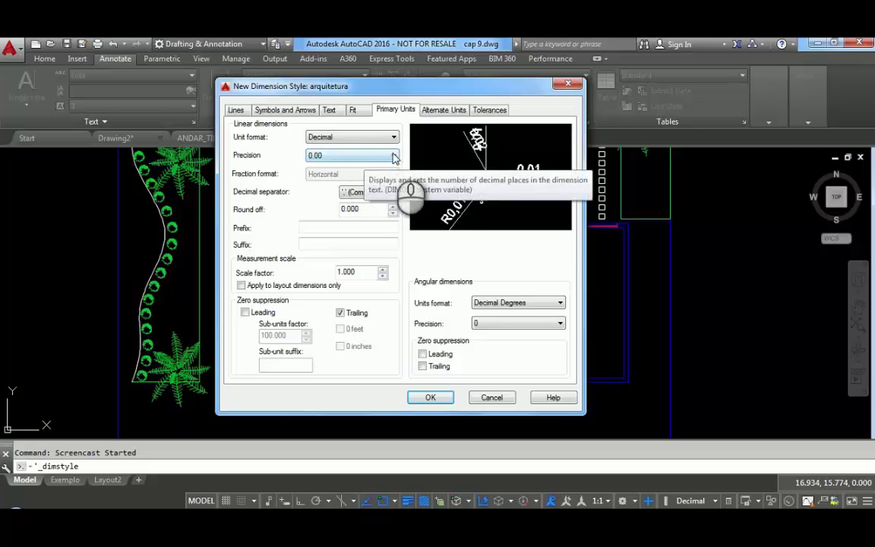
{"action": "left_click", "coordinate": [341, 313]}
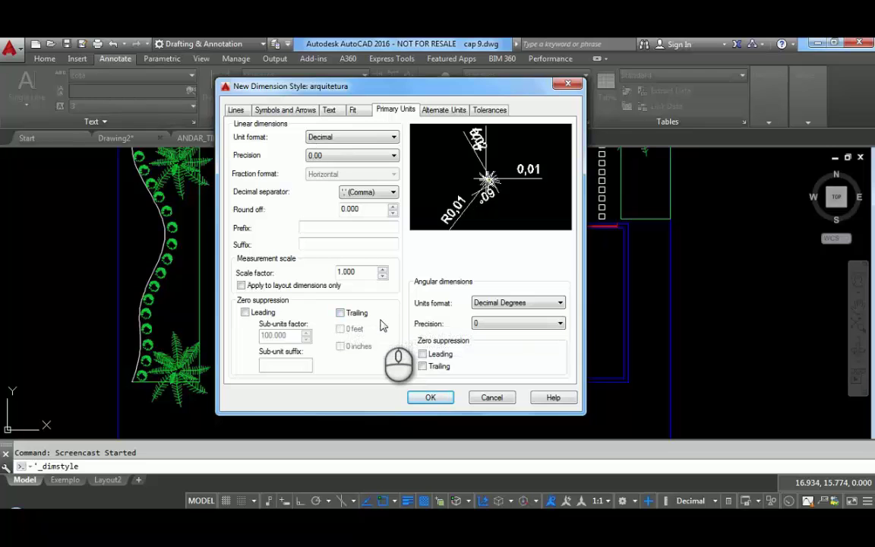
Step: Try out alternate units in Decimal format and turn their display off again
{"action": "left_click", "coordinate": [451, 112]}
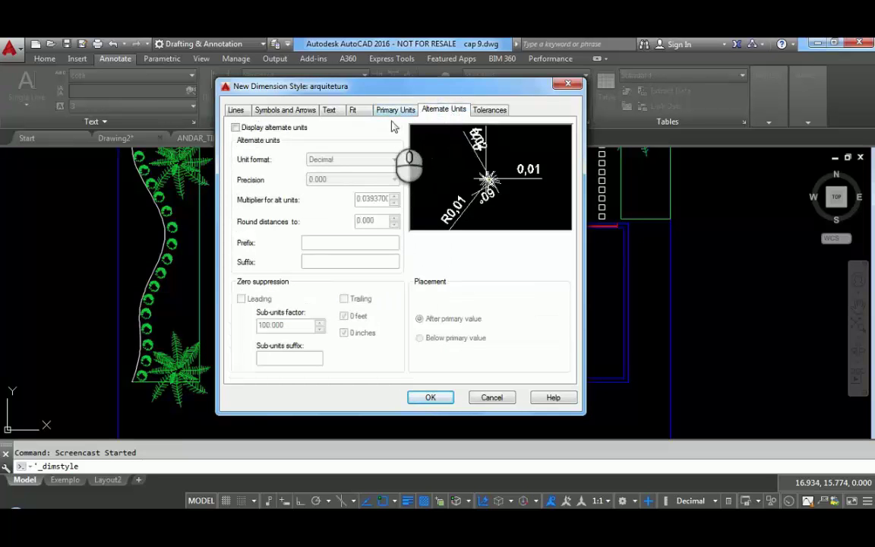
{"action": "left_click", "coordinate": [235, 128]}
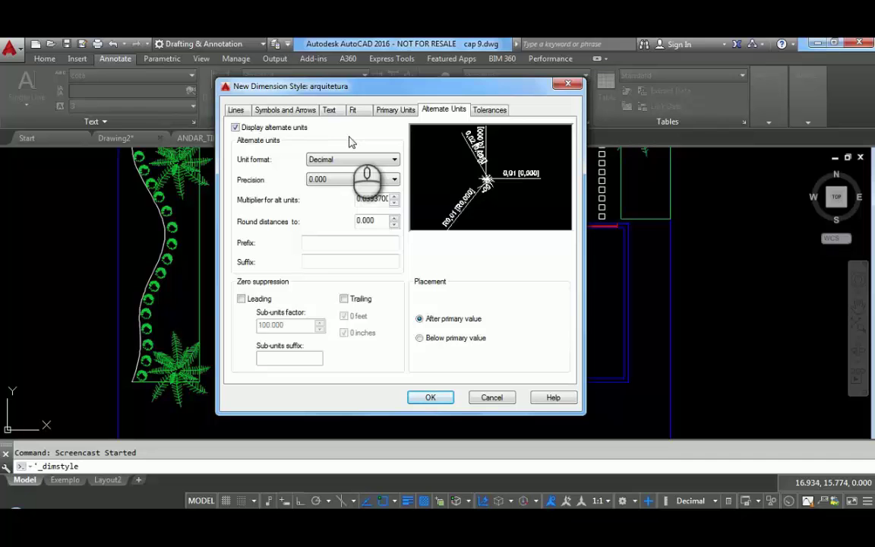
{"action": "left_click", "coordinate": [394, 159]}
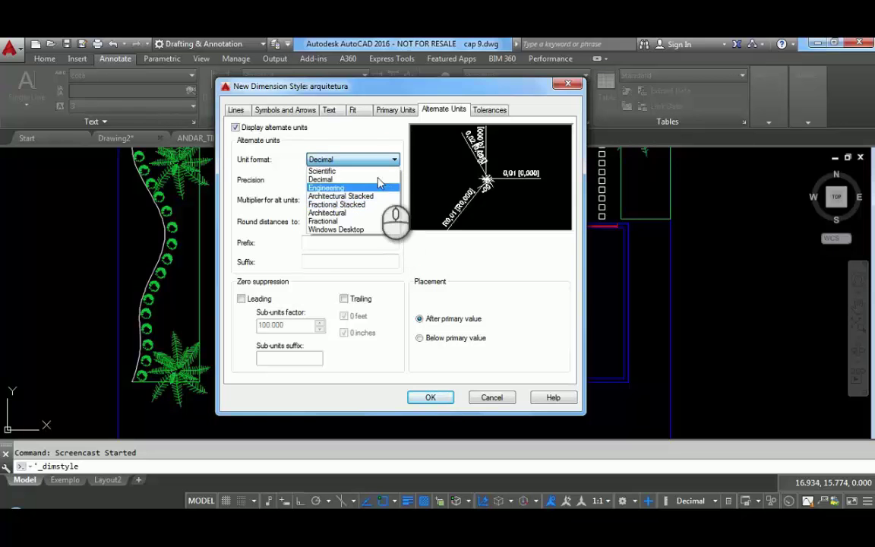
{"action": "left_click", "coordinate": [387, 179]}
{"action": "left_click", "coordinate": [235, 127]}
{"action": "left_click", "coordinate": [235, 126]}
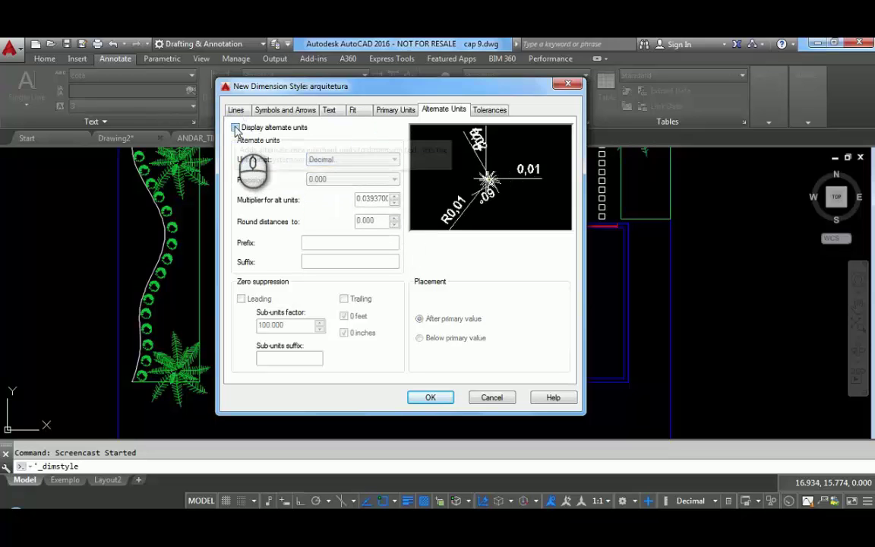
Step: Save the arquitetura dimension style and make it the current style for new dimensions
{"action": "left_click", "coordinate": [490, 110]}
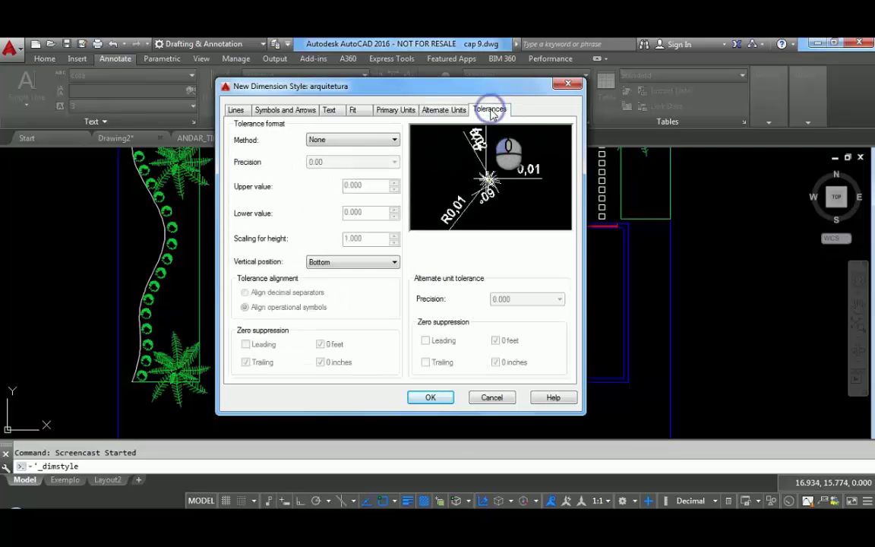
{"action": "left_click", "coordinate": [434, 398]}
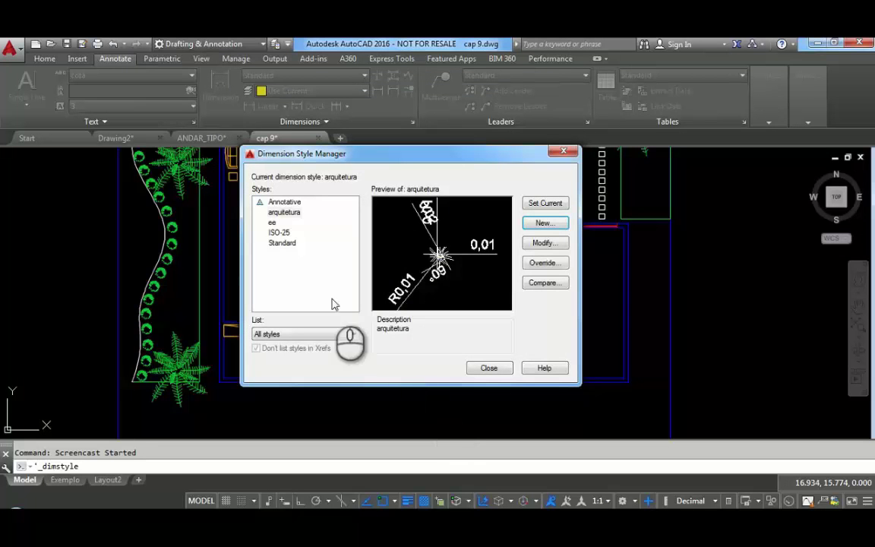
{"action": "left_click", "coordinate": [281, 212]}
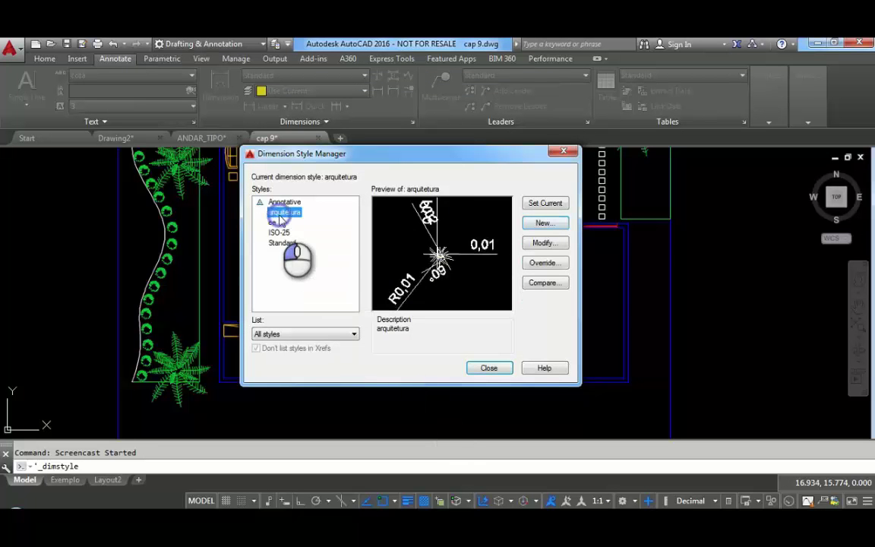
{"action": "left_click", "coordinate": [552, 208]}
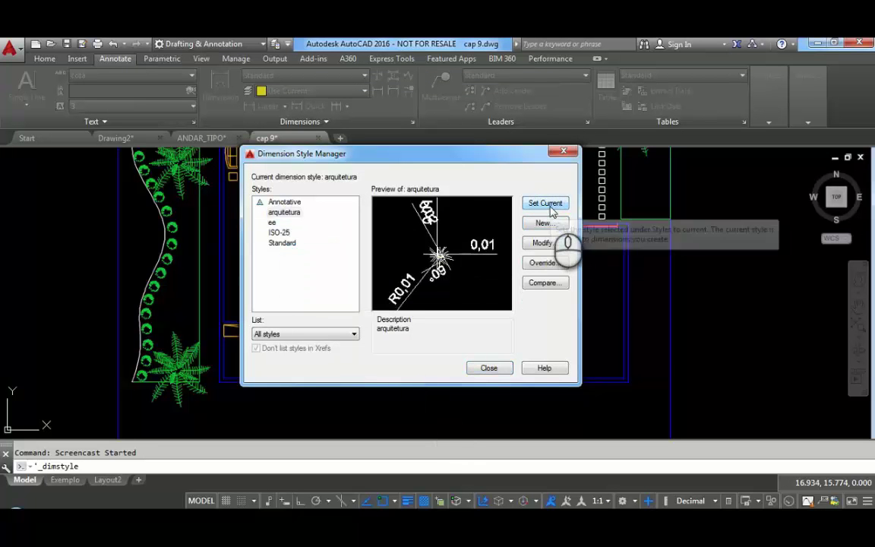
{"action": "left_click", "coordinate": [488, 368]}
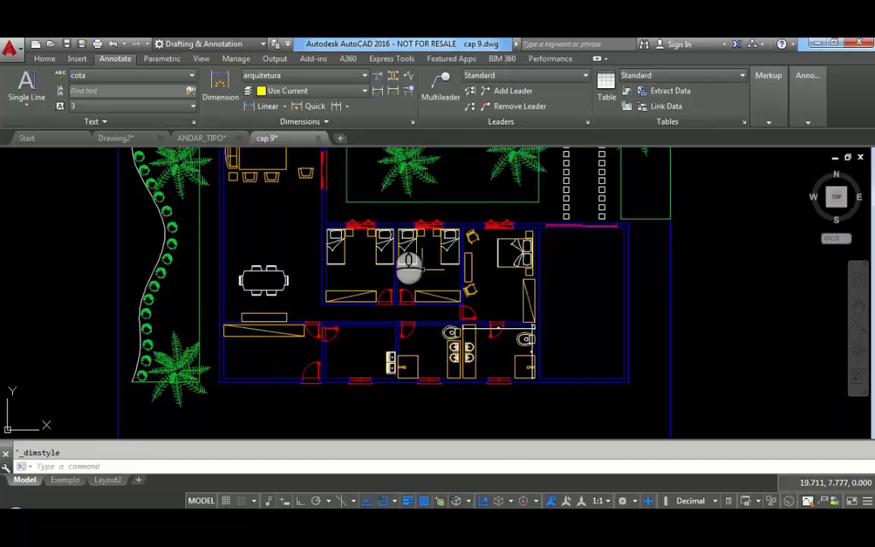
{"action": "left_click", "coordinate": [365, 75]}
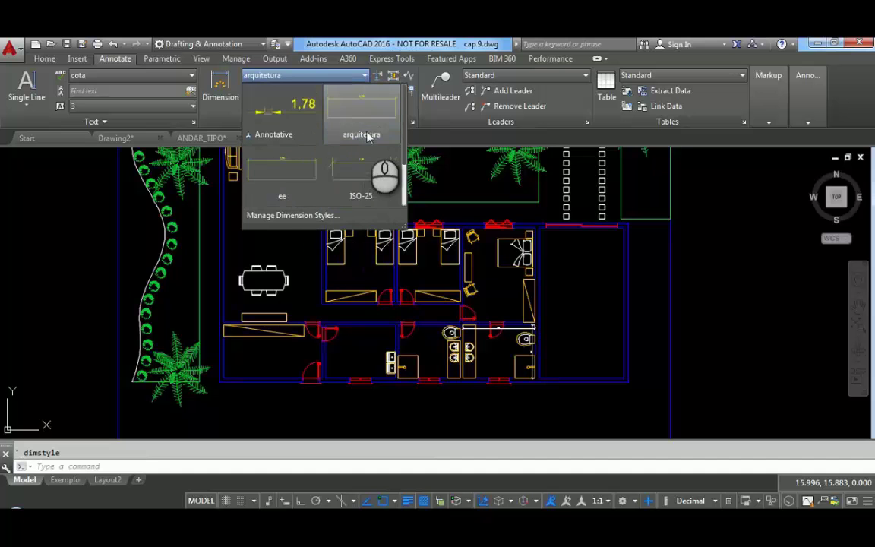
{"action": "left_click", "coordinate": [367, 134]}
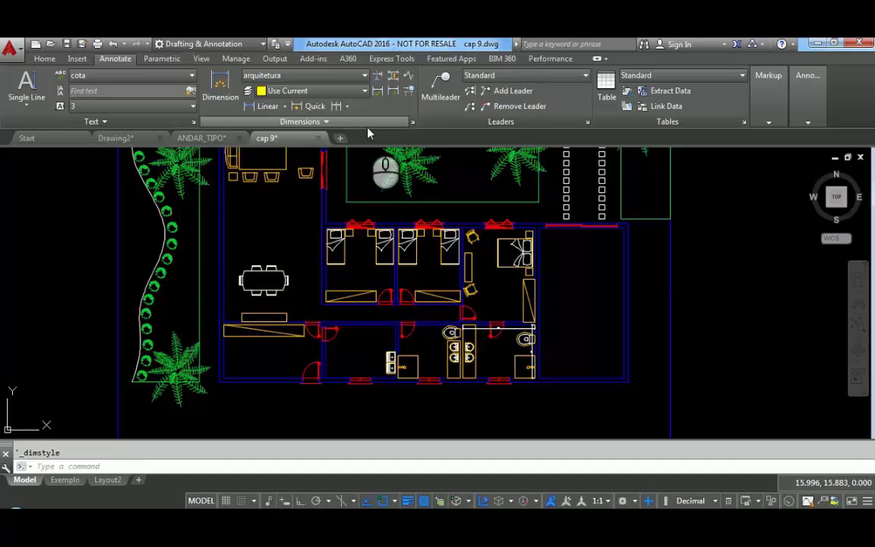
Step: Dimension the corridor wall from the bedroom's outer corner to the near edge of the first door opening, placing the dimension line just below the wall
{"action": "left_click", "coordinate": [287, 106]}
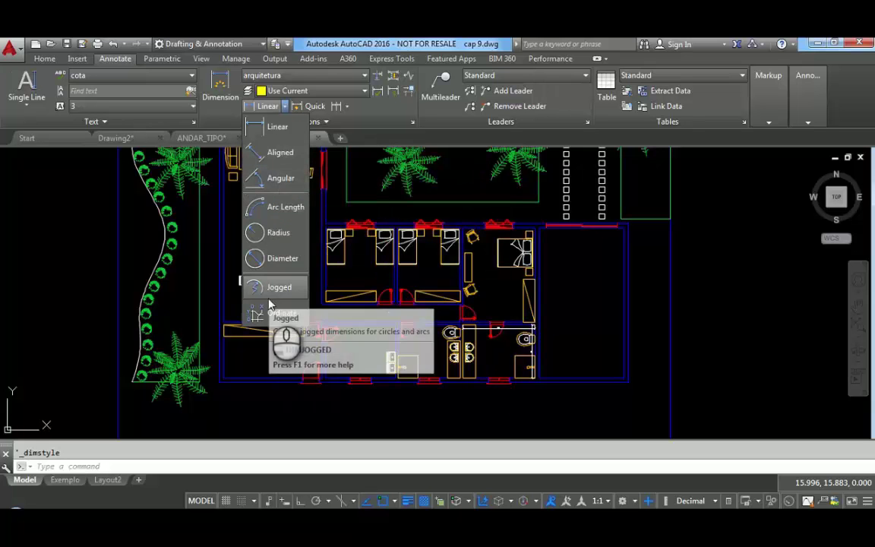
{"action": "left_click", "coordinate": [218, 90]}
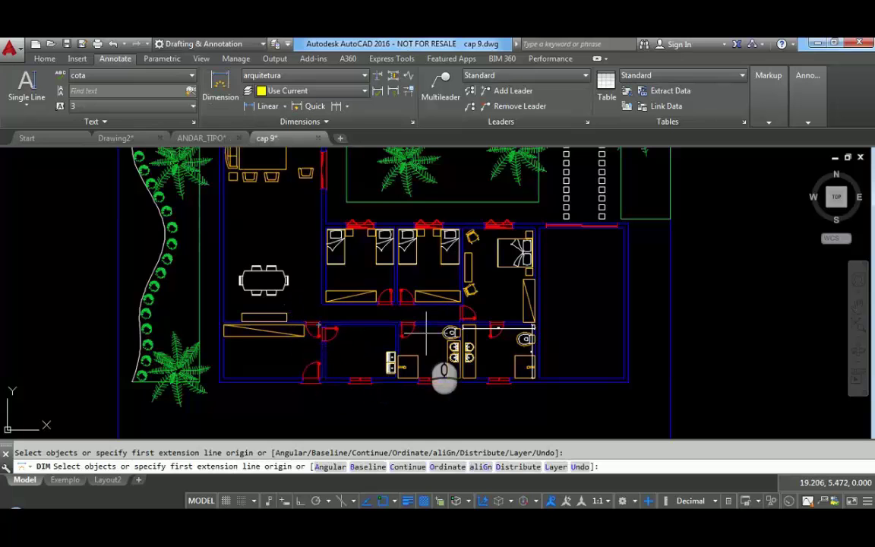
{"action": "scroll", "coordinate": [364, 309], "scroll_direction": "up", "scroll_amount": 5}
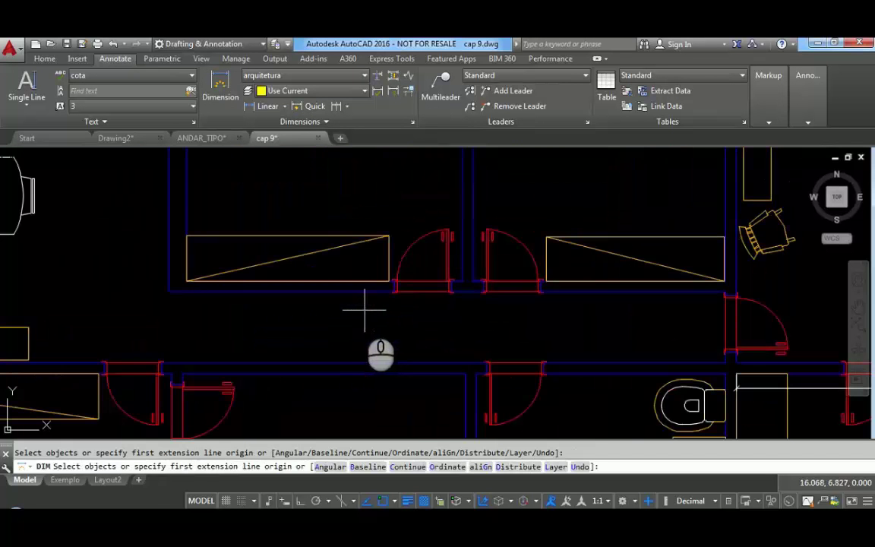
{"action": "middle_click_drag", "start_coordinate": [341, 318], "coordinate": [267, 337]}
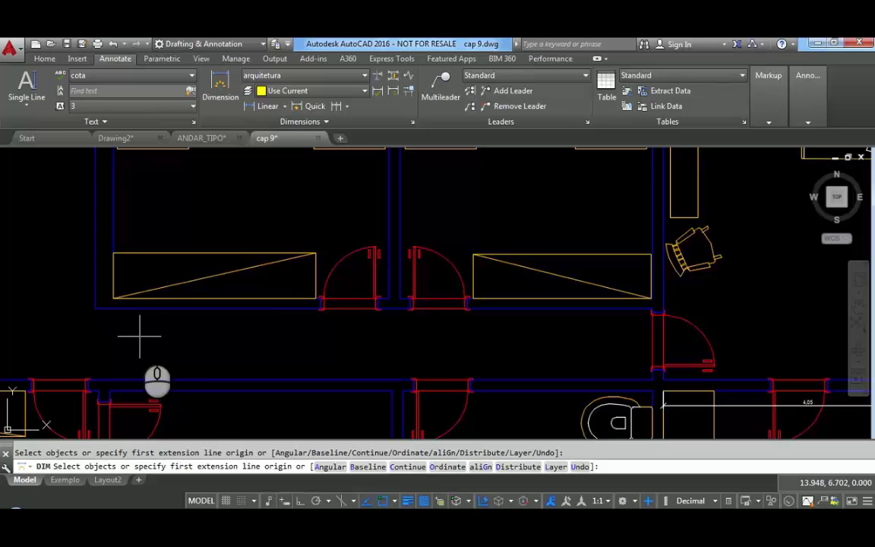
{"action": "left_click", "coordinate": [94, 308]}
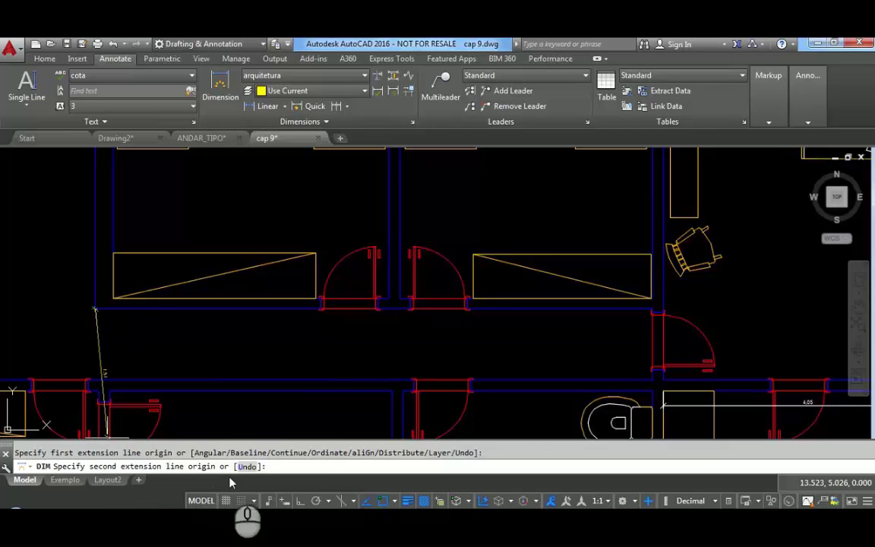
{"action": "scroll", "coordinate": [319, 314], "scroll_direction": "up", "scroll_amount": 5}
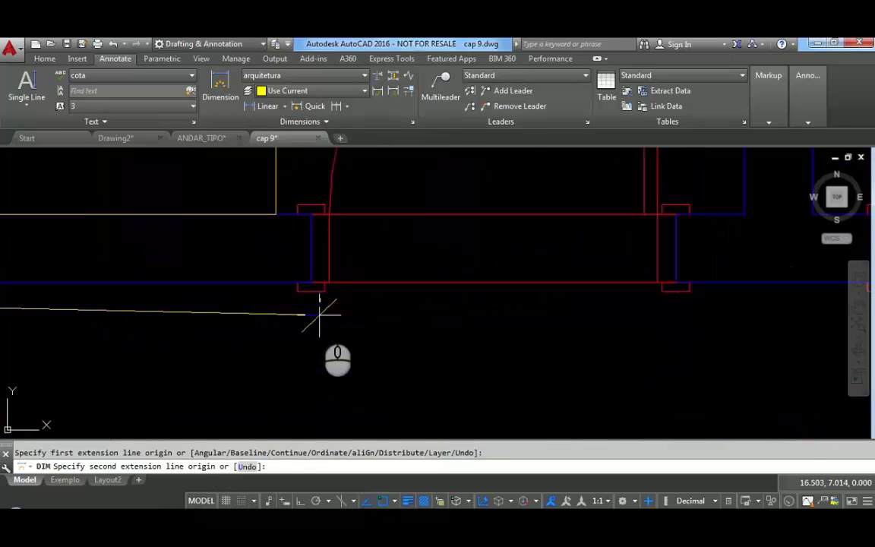
{"action": "left_click", "coordinate": [312, 279]}
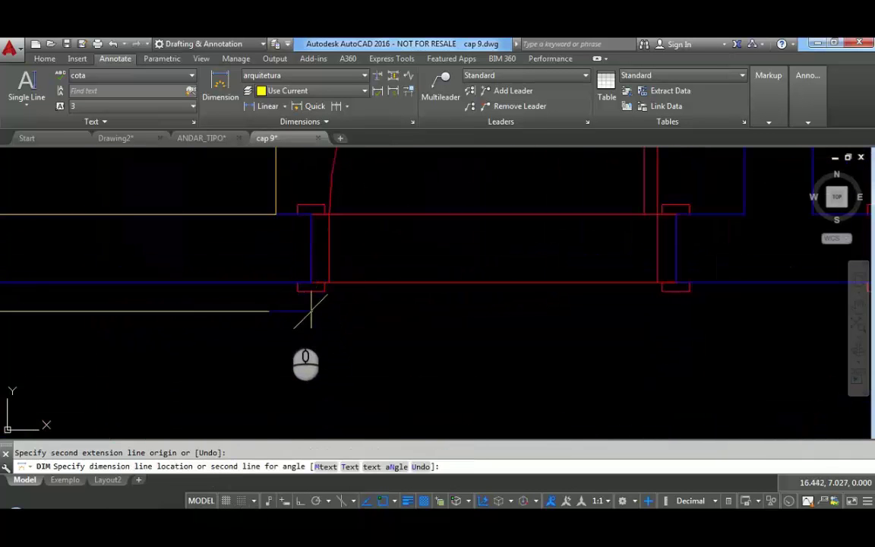
{"action": "scroll", "coordinate": [303, 304], "scroll_direction": "down", "scroll_amount": 3}
{"action": "middle_click_drag", "start_coordinate": [224, 347], "coordinate": [549, 359]}
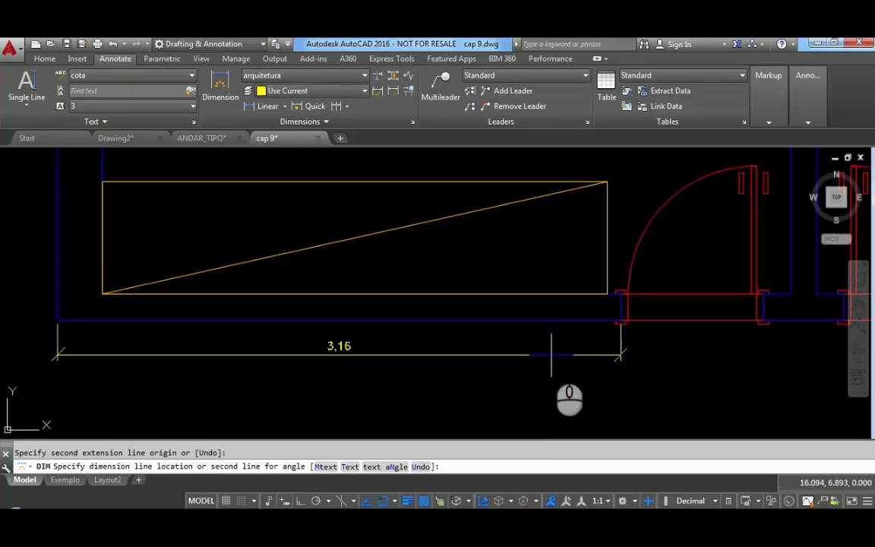
{"action": "left_click", "coordinate": [551, 352]}
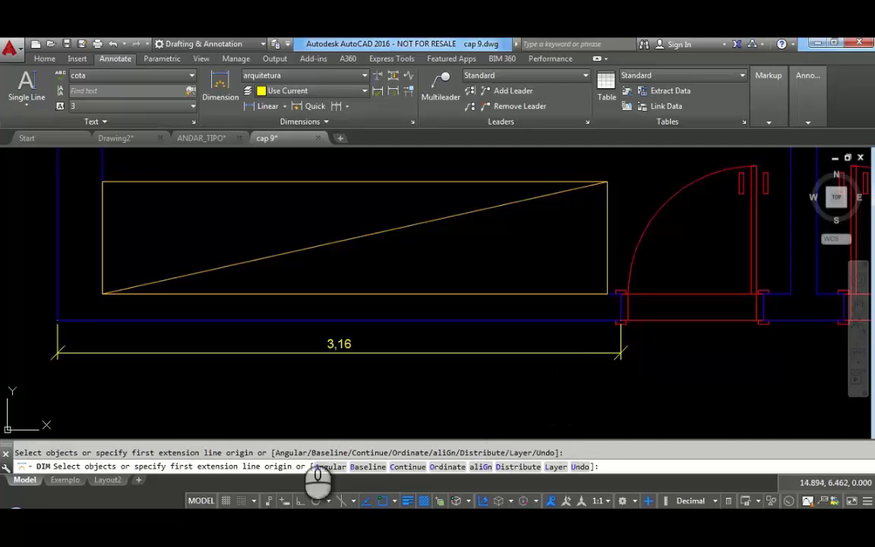
Step: Continue the corridor wall's dimension chain from the existing wall dimension across the first bedroom door opening
{"action": "left_click", "coordinate": [408, 467]}
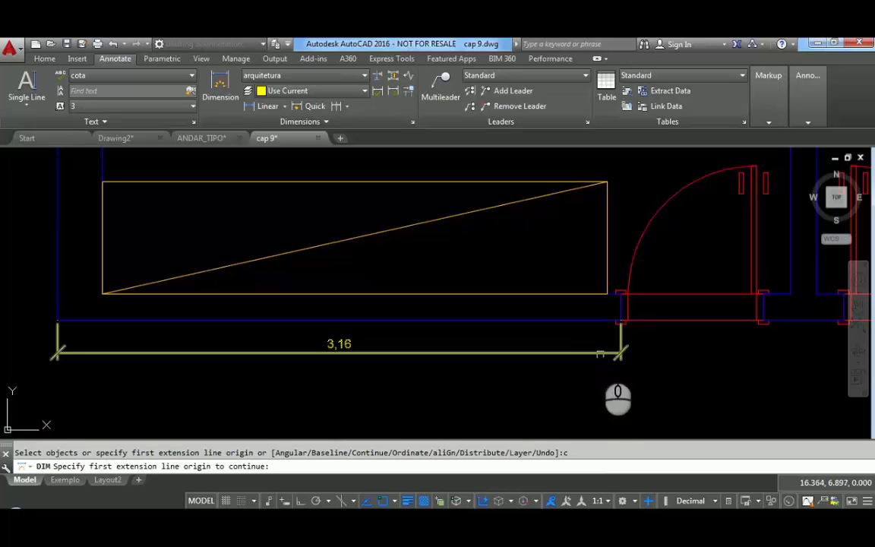
{"action": "left_click", "coordinate": [600, 353]}
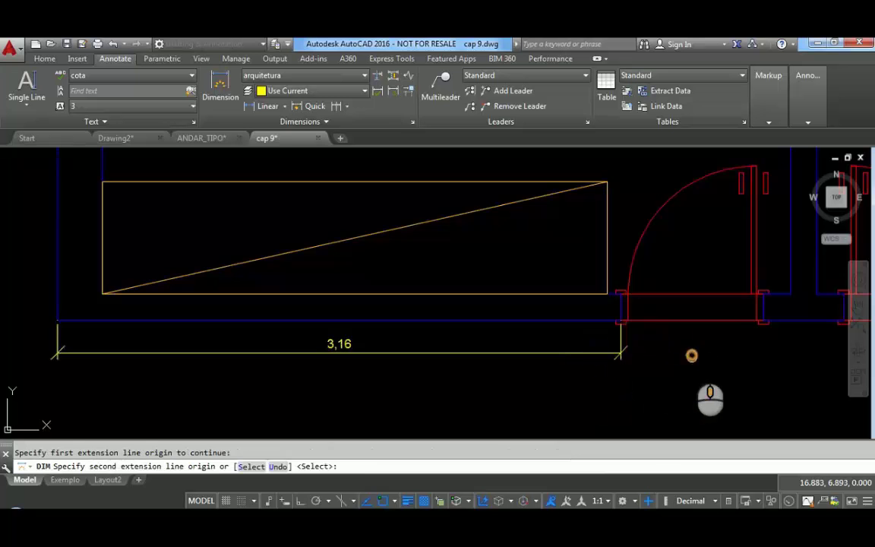
{"action": "mouse_move", "coordinate": [692, 355]}
{"action": "middle_mouse_down"}
{"action": "mouse_move", "coordinate": [496, 338]}
{"action": "mouse_move", "coordinate": [436, 344]}
{"action": "middle_mouse_up"}
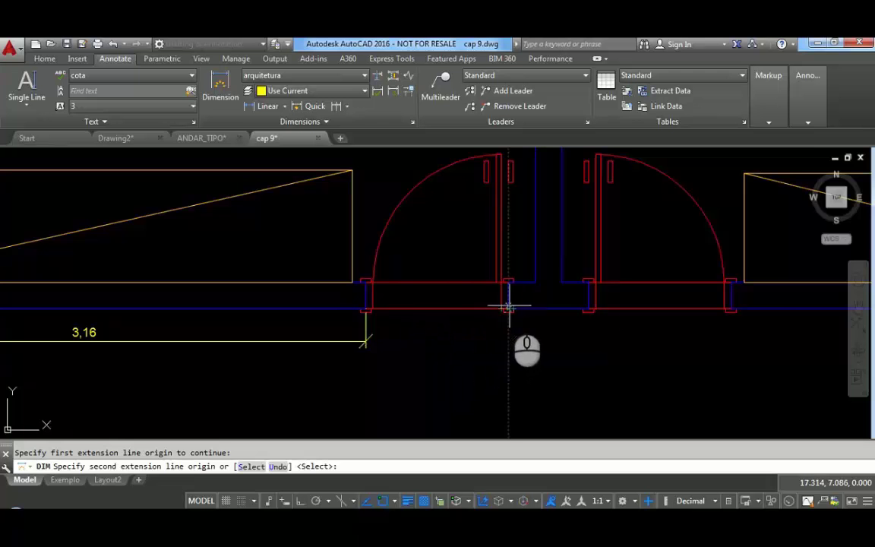
{"action": "scroll", "coordinate": [507, 309], "scroll_direction": "up", "scroll_amount": 4}
{"action": "scroll", "coordinate": [509, 308], "scroll_direction": "up", "scroll_amount": 2}
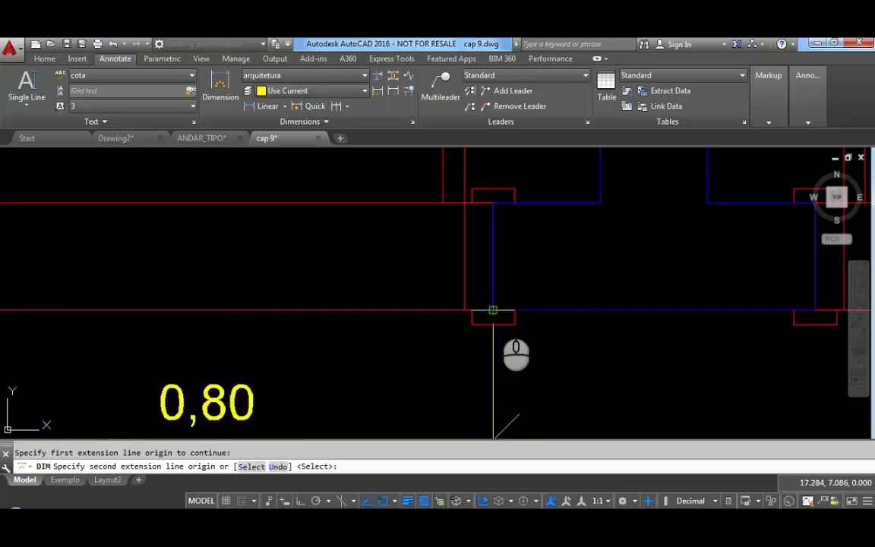
{"action": "left_click", "coordinate": [500, 309]}
Step: Extend the dimension chain across the wall piece between the two bedroom doors and the second door opening, then end dimensioning
{"action": "scroll", "coordinate": [494, 310], "scroll_direction": "down", "scroll_amount": 5}
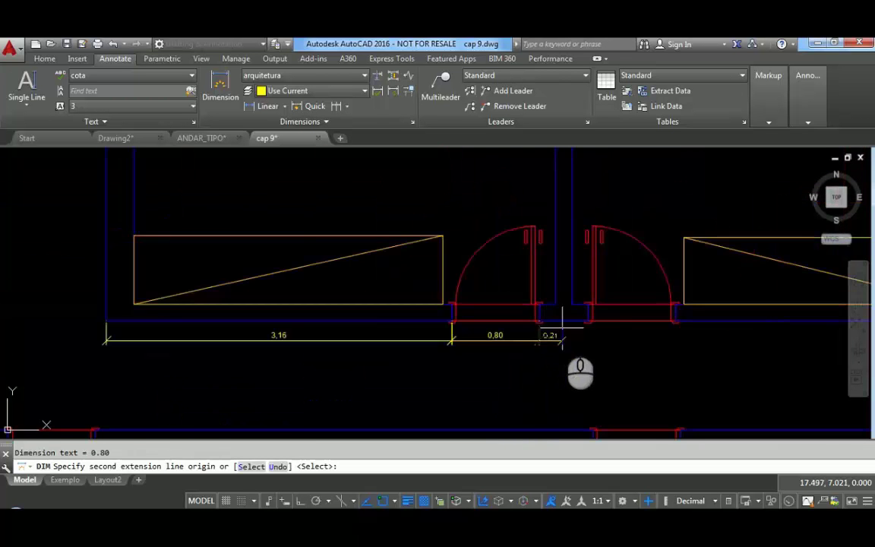
{"action": "scroll", "coordinate": [416, 357], "scroll_direction": "up", "scroll_amount": 3}
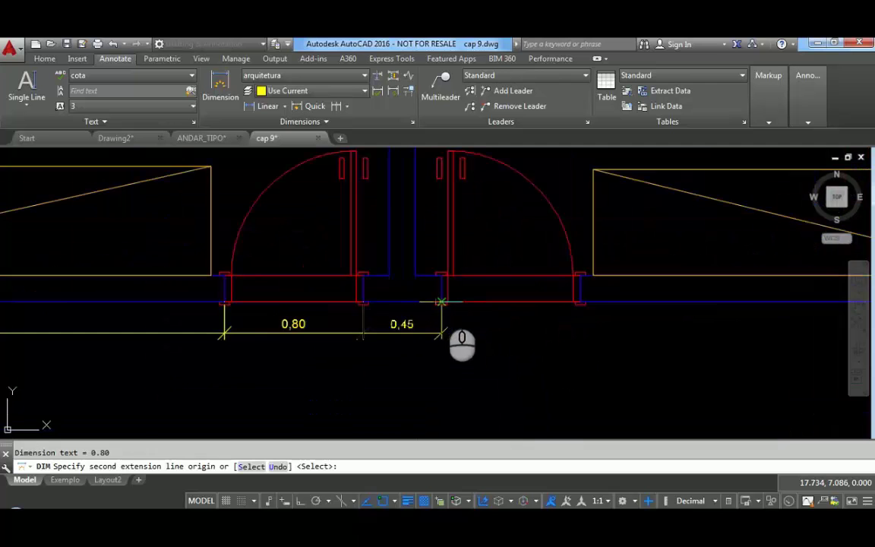
{"action": "left_click", "coordinate": [444, 301]}
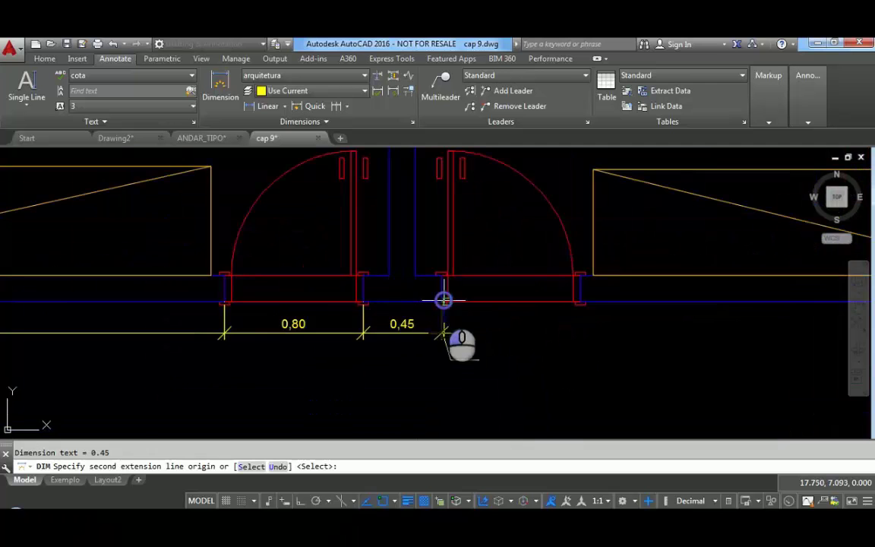
{"action": "left_click", "coordinate": [579, 301]}
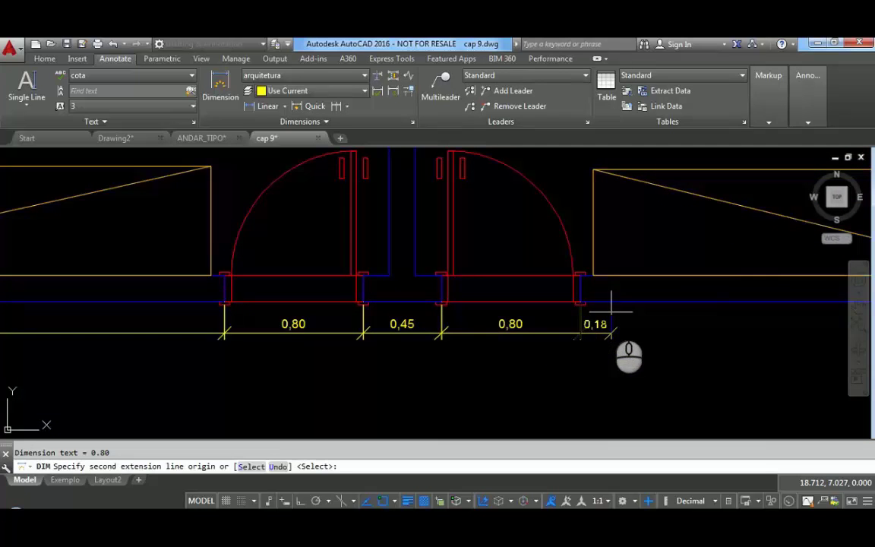
{"action": "key", "text": "Return"}
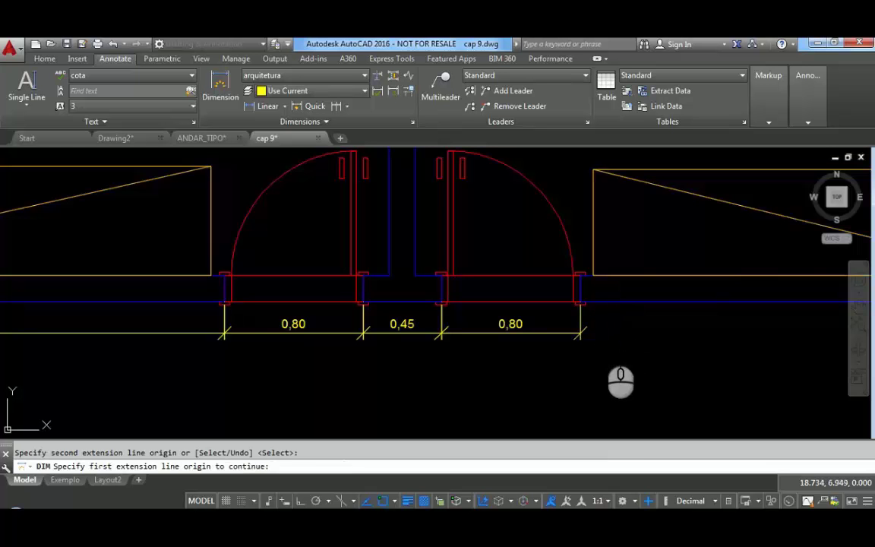
{"action": "key", "text": "Return"}
Step: Dimension the inner length of the partition between the two bedrooms, placing the dimension line just inside the second bedroom
{"action": "scroll", "coordinate": [400, 365], "scroll_direction": "down", "scroll_amount": 2}
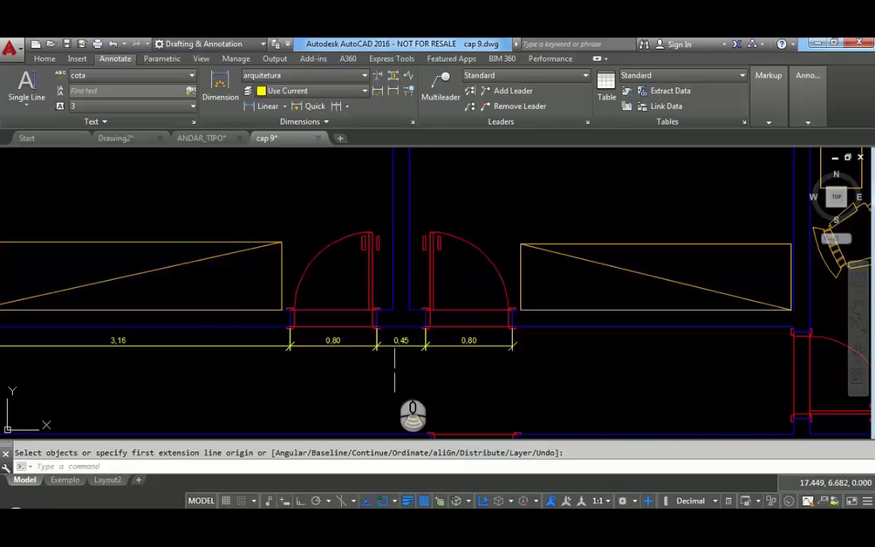
{"action": "scroll", "coordinate": [395, 371], "scroll_direction": "down", "scroll_amount": 4}
{"action": "middle_click_drag", "start_coordinate": [447, 382], "coordinate": [458, 301]}
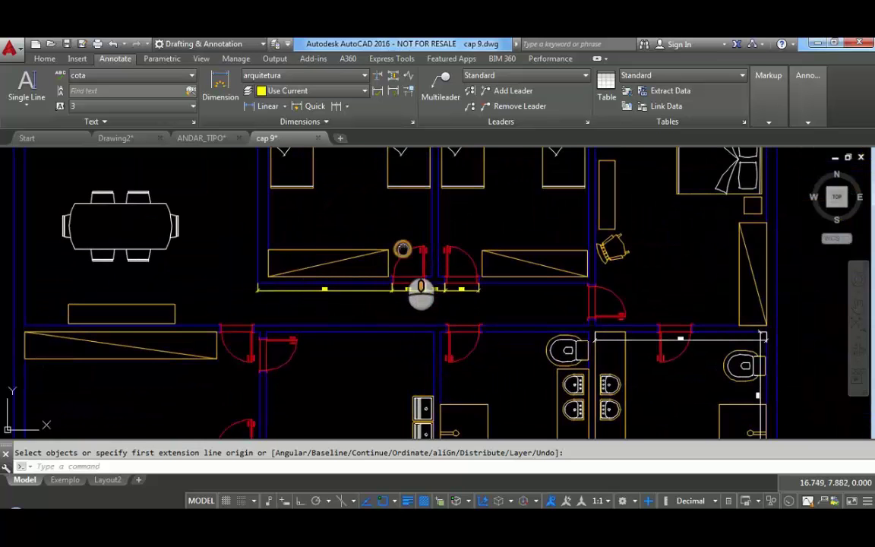
{"action": "middle_click_drag", "start_coordinate": [403, 251], "coordinate": [329, 311]}
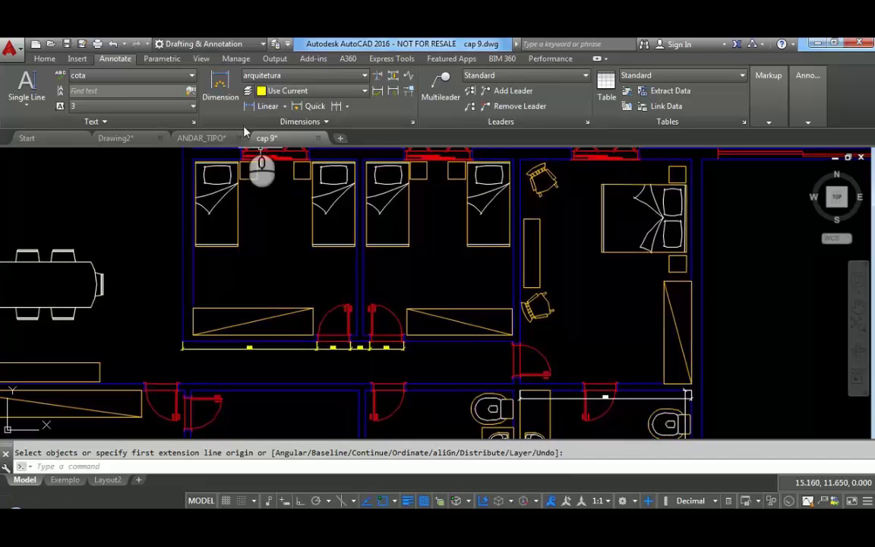
{"action": "left_click", "coordinate": [222, 93]}
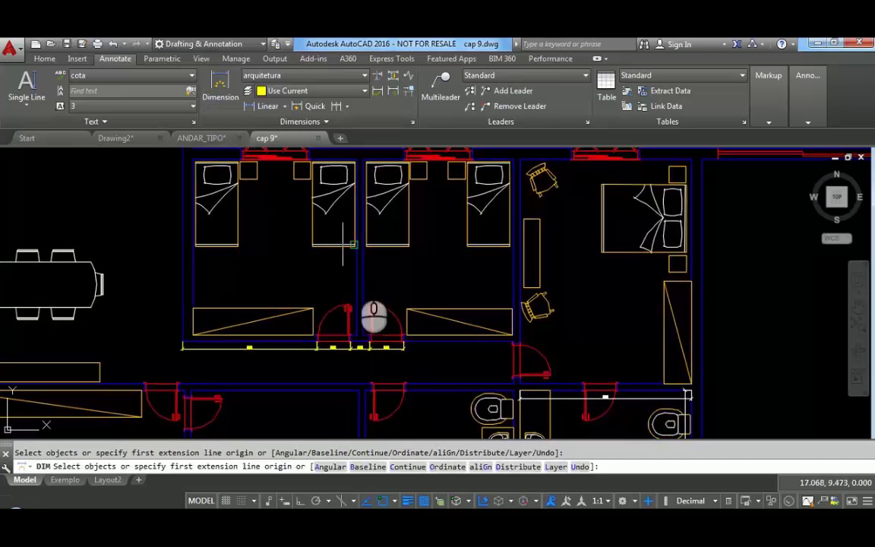
{"action": "left_click", "coordinate": [364, 334]}
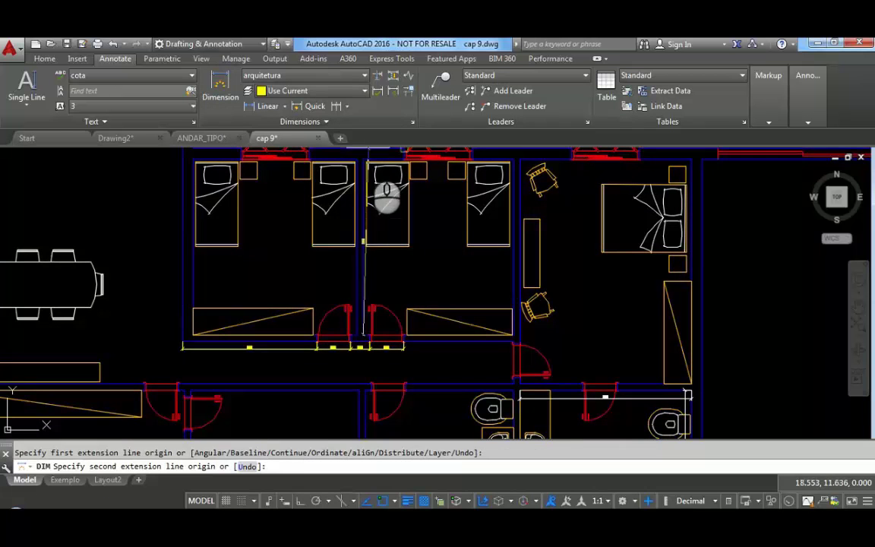
{"action": "left_click", "coordinate": [364, 161]}
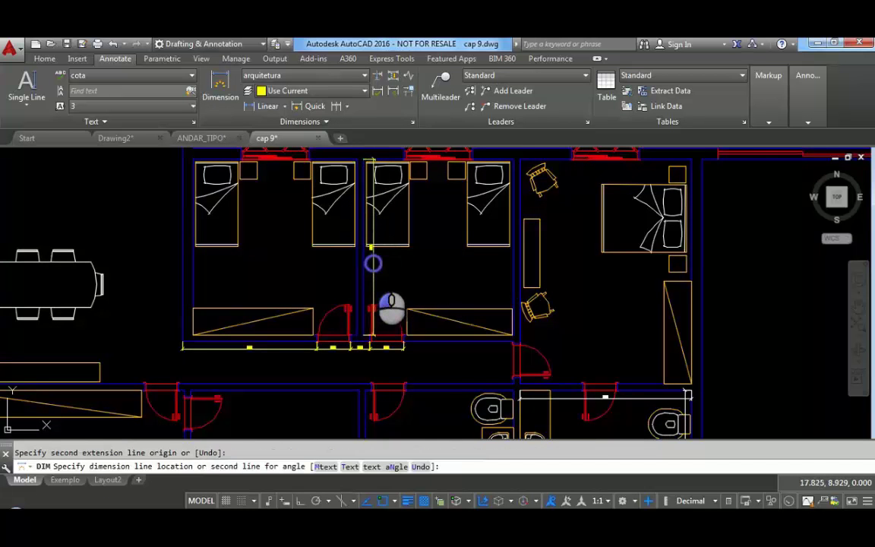
{"action": "left_click", "coordinate": [373, 263]}
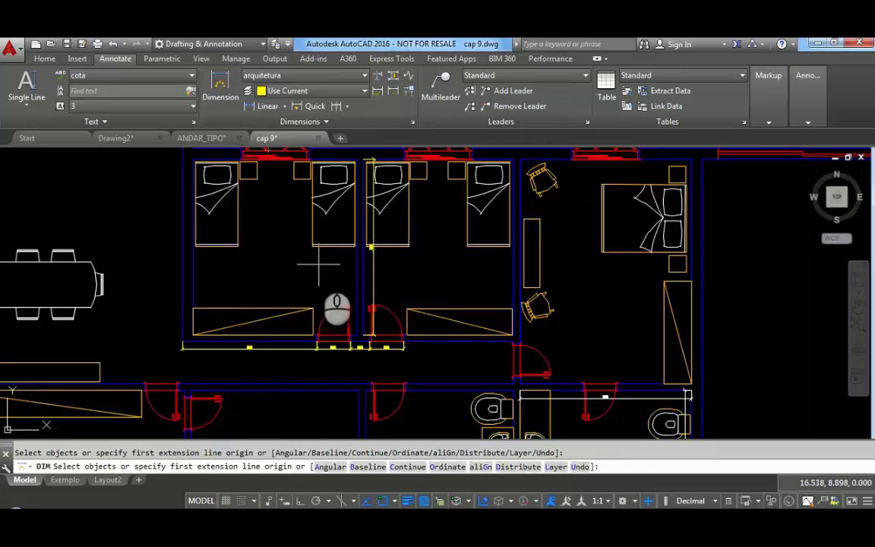
{"action": "scroll", "coordinate": [384, 262], "scroll_direction": "up", "scroll_amount": 2}
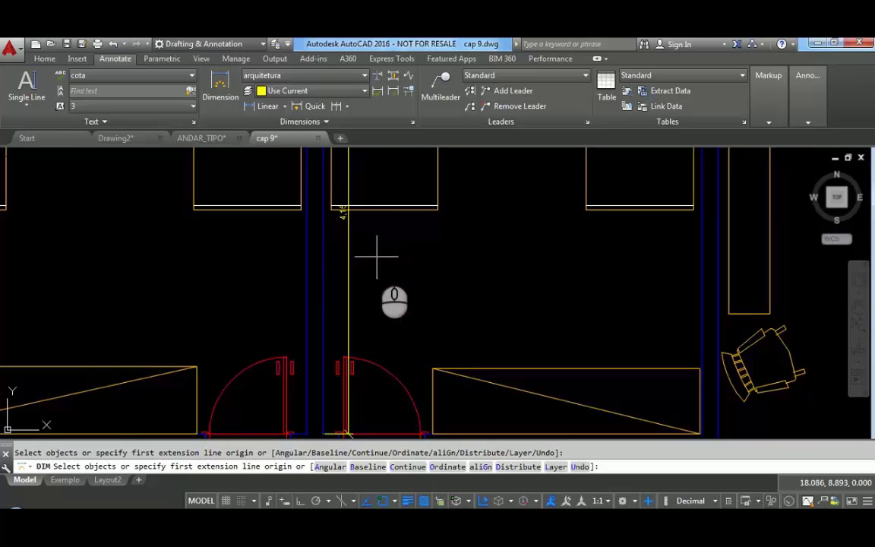
{"action": "middle_click_drag", "start_coordinate": [375, 257], "coordinate": [389, 323]}
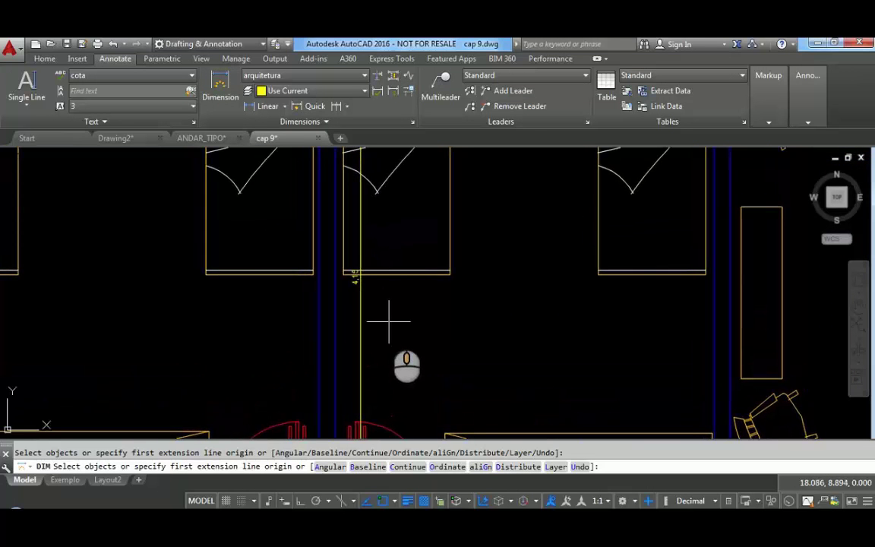
{"action": "scroll", "coordinate": [384, 300], "scroll_direction": "up", "scroll_amount": 4}
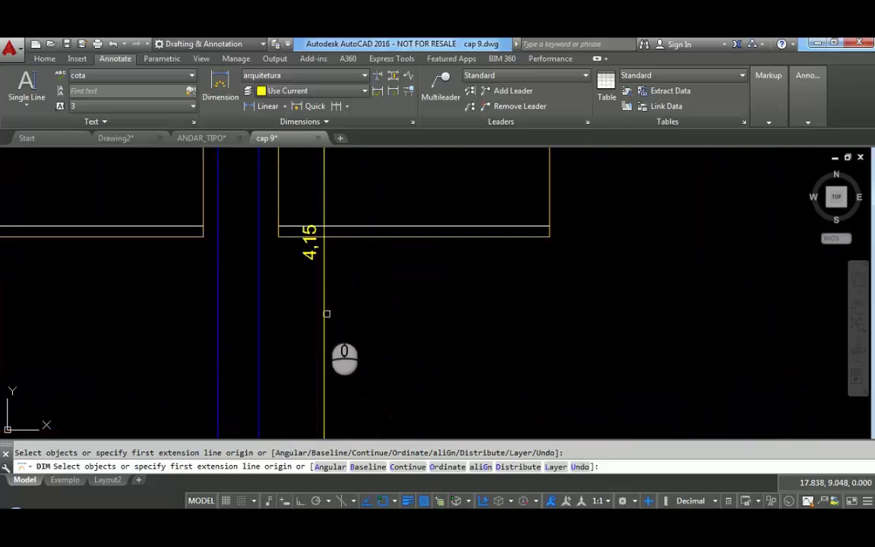
{"action": "left_click", "coordinate": [323, 306]}
{"action": "left_click", "coordinate": [324, 312]}
{"action": "key", "text": "Escape"}
{"action": "key", "text": "Escape"}
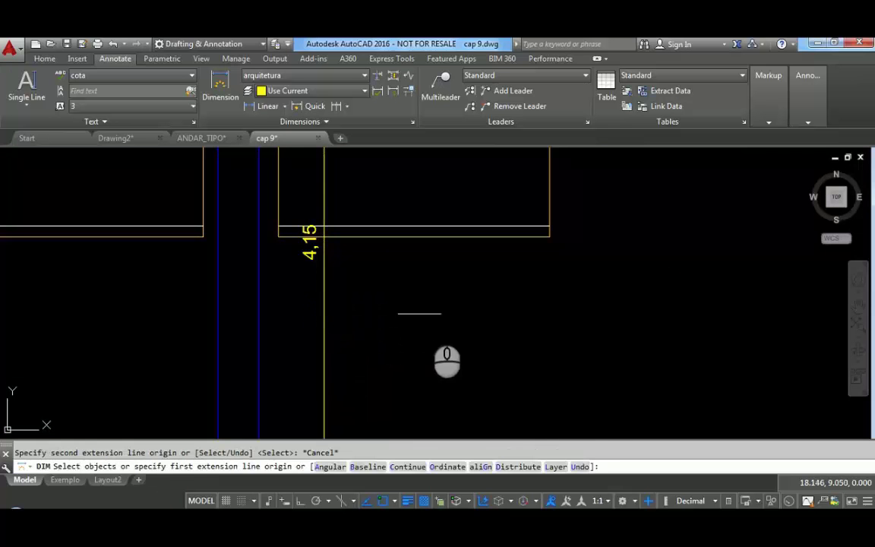
Step: Try to shift the partition dimension's text down along its dimension line, clear of the foot of the bed
{"action": "left_click", "coordinate": [324, 317]}
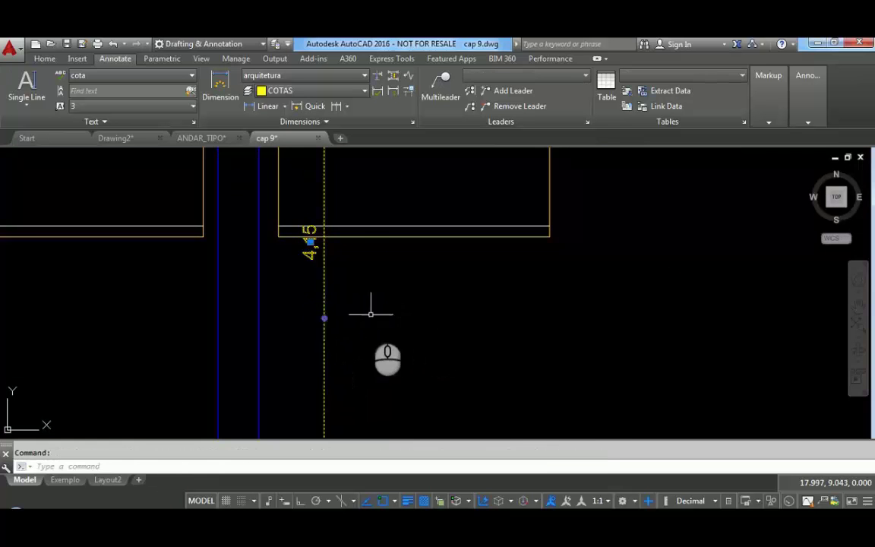
{"action": "left_click", "coordinate": [310, 241]}
{"action": "left_click", "coordinate": [310, 242]}
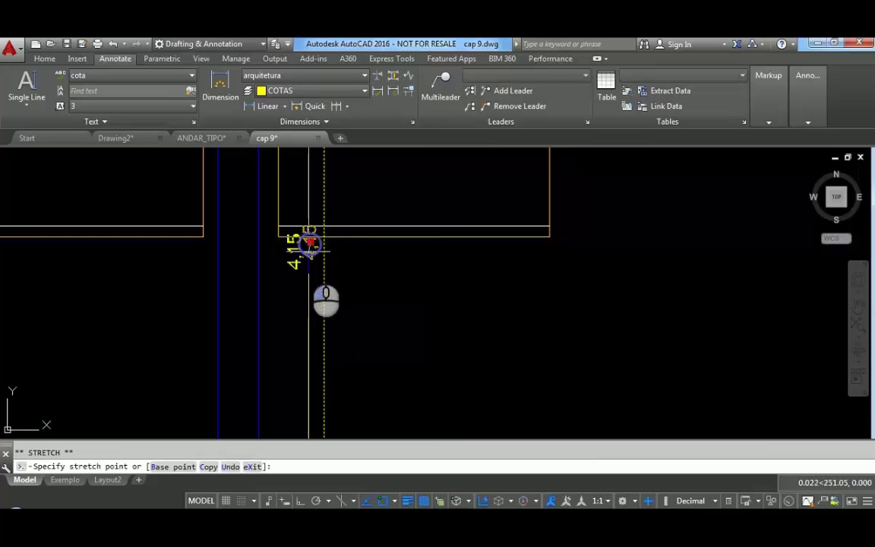
{"action": "left_click", "coordinate": [323, 284]}
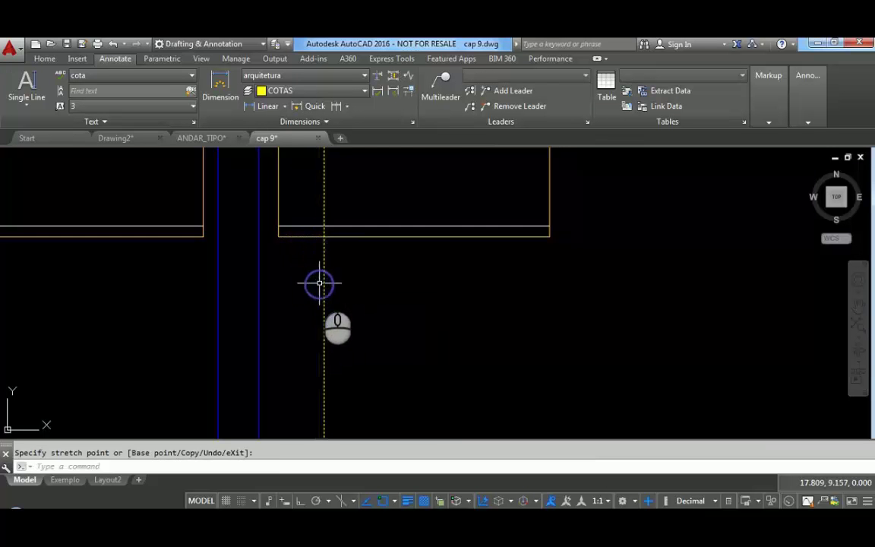
{"action": "scroll", "coordinate": [316, 254], "scroll_direction": "down", "scroll_amount": 6}
{"action": "middle_click_drag", "start_coordinate": [333, 206], "coordinate": [358, 239]}
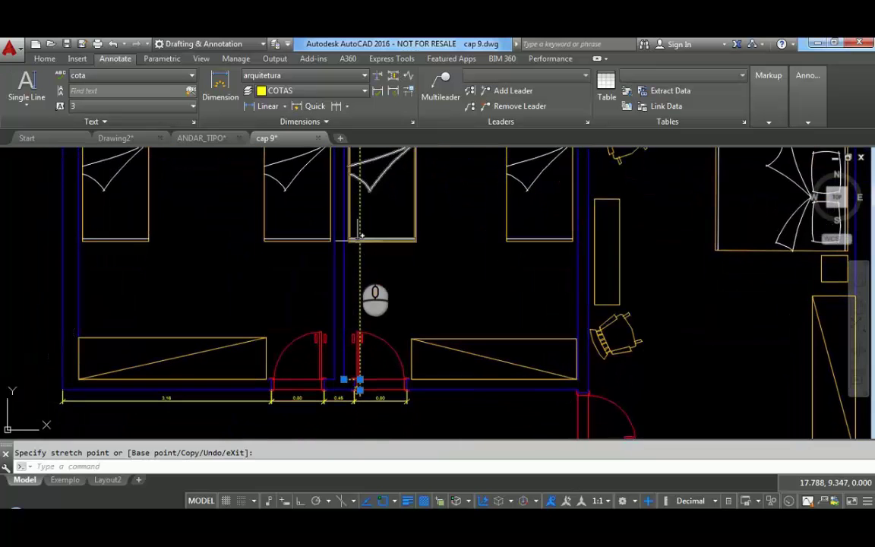
{"action": "key", "text": "Escape"}
{"action": "key", "text": "Escape"}
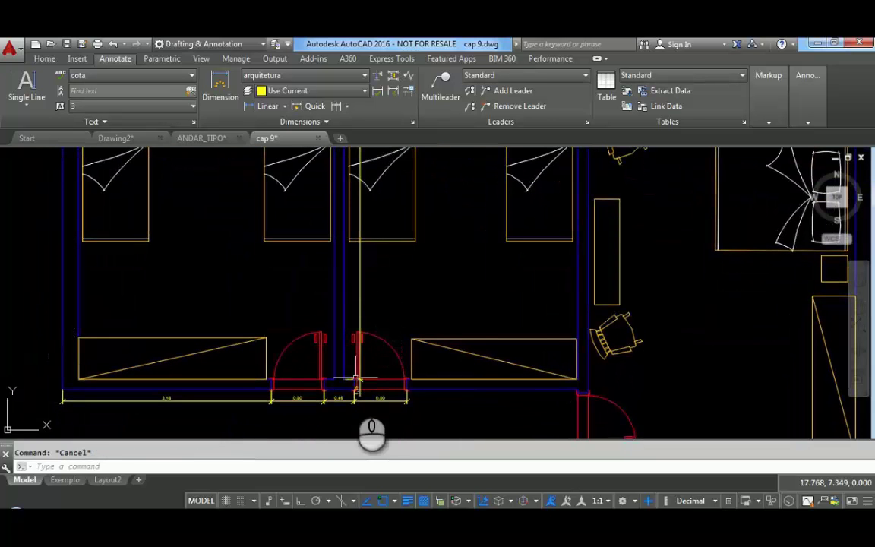
Step: Move the partition dimension's text up along its line to just above the second bedroom's door, clear of the bed
{"action": "scroll", "coordinate": [355, 384], "scroll_direction": "up", "scroll_amount": 6}
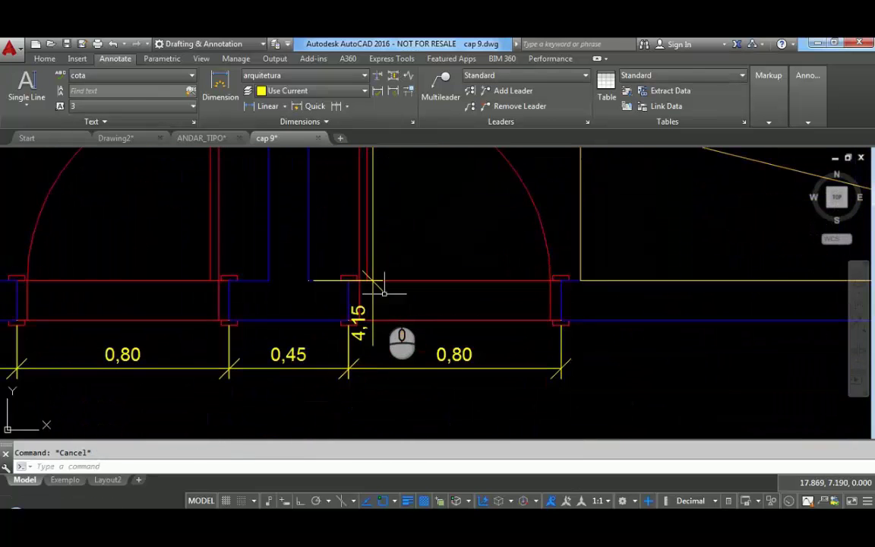
{"action": "left_click", "coordinate": [359, 323]}
{"action": "left_click", "coordinate": [372, 323]}
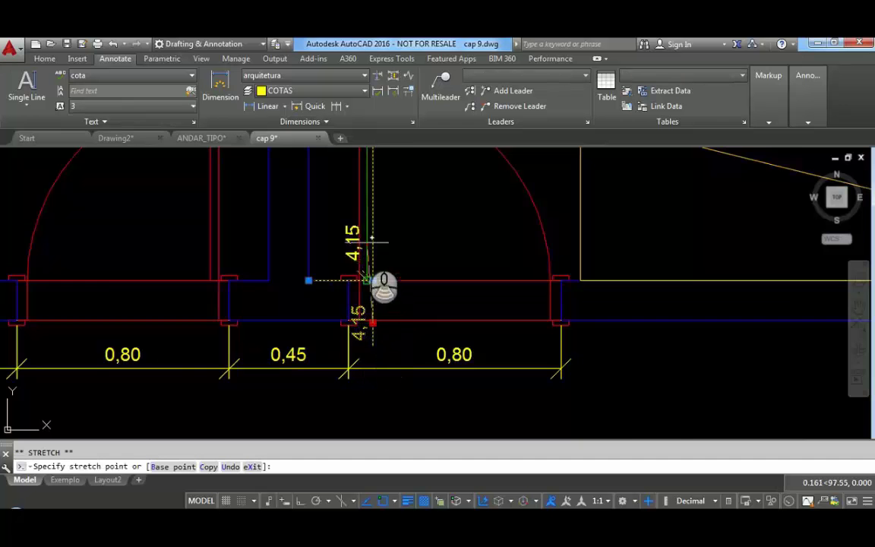
{"action": "scroll", "coordinate": [372, 323], "scroll_direction": "down", "scroll_amount": 5}
{"action": "scroll", "coordinate": [369, 281], "scroll_direction": "up", "scroll_amount": 4}
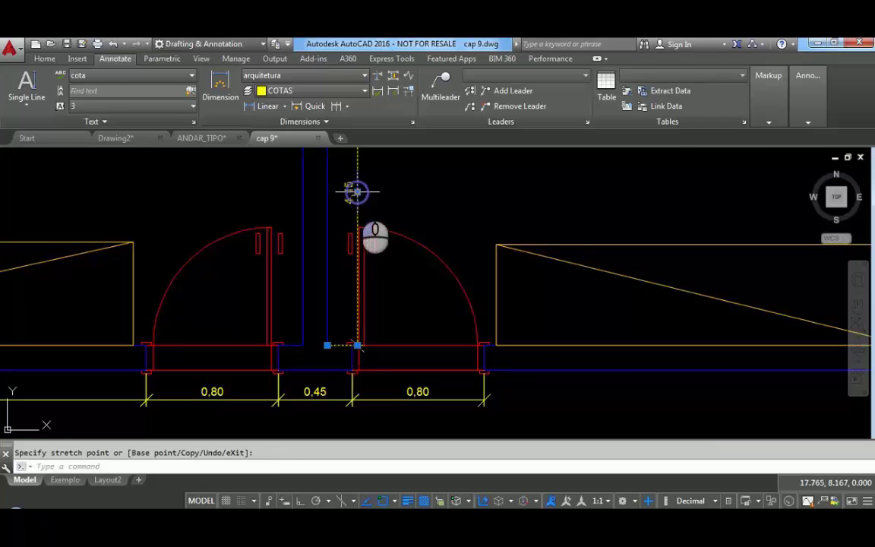
{"action": "right_click", "coordinate": [368, 199]}
{"action": "key", "text": "Escape"}
{"action": "key", "text": "Escape"}
{"action": "scroll", "coordinate": [383, 196], "scroll_direction": "up", "scroll_amount": 2}
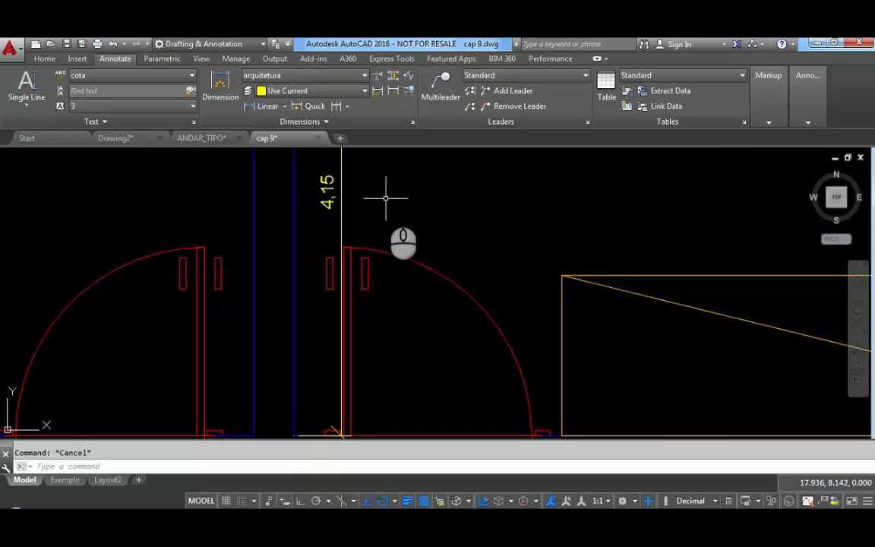
Step: Dimension the bathroom door opening in the corridor's opposite wall between its wall ends, placing the dimension line just above the wall
{"action": "scroll", "coordinate": [385, 198], "scroll_direction": "down", "scroll_amount": 4}
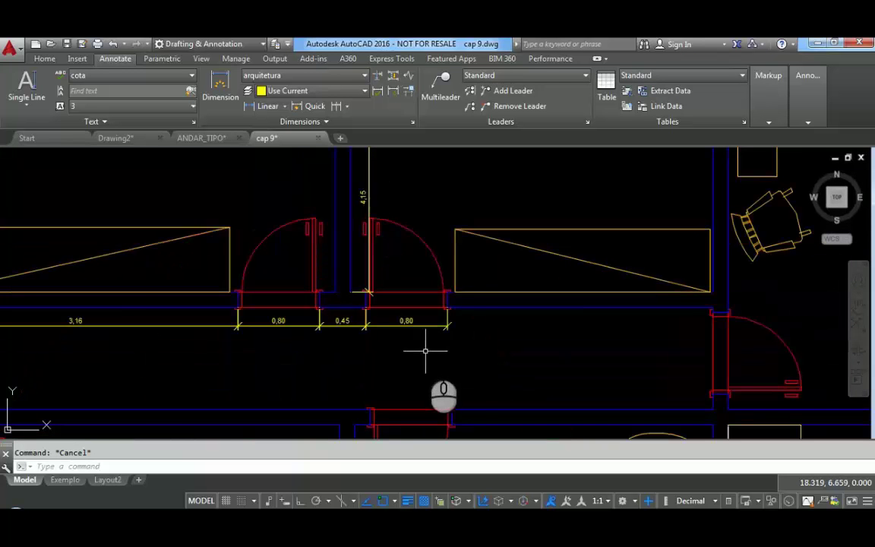
{"action": "middle_click_drag", "start_coordinate": [455, 357], "coordinate": [464, 191]}
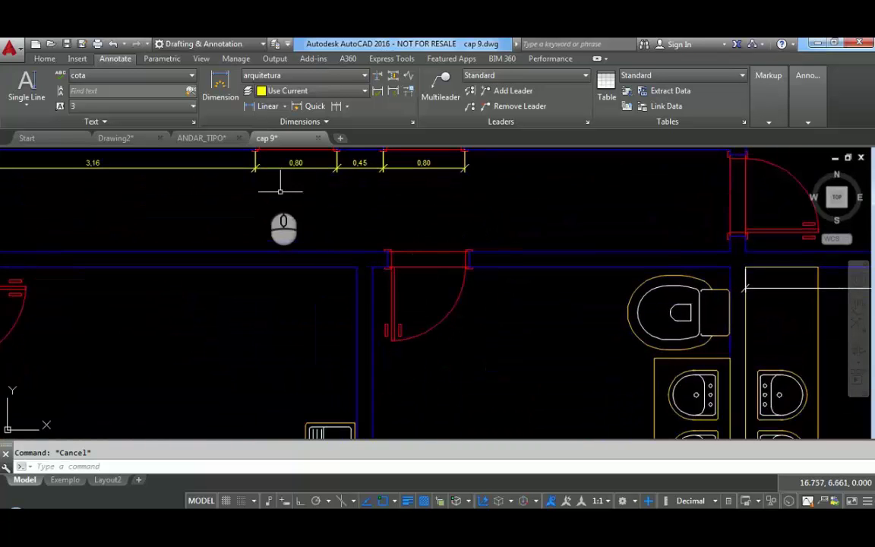
{"action": "left_click", "coordinate": [220, 88]}
{"action": "scroll", "coordinate": [405, 250], "scroll_direction": "up", "scroll_amount": 4}
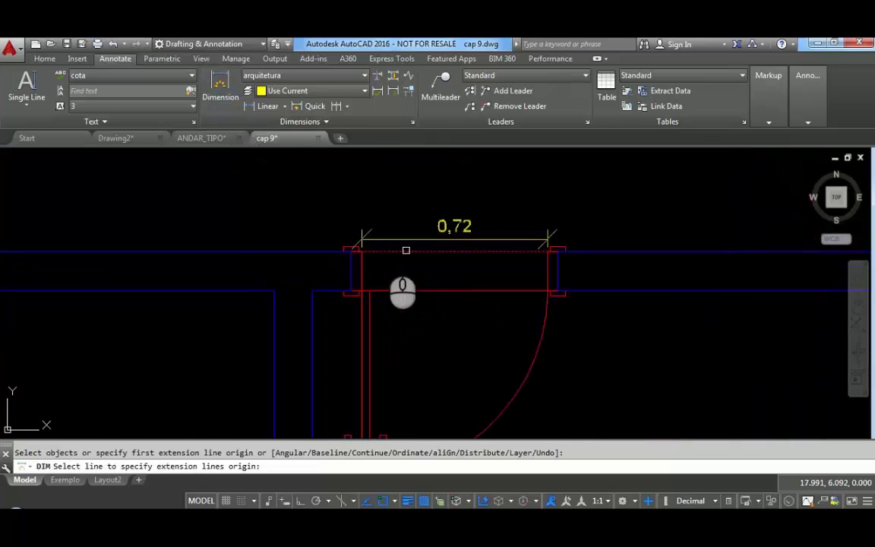
{"action": "left_click", "coordinate": [351, 252]}
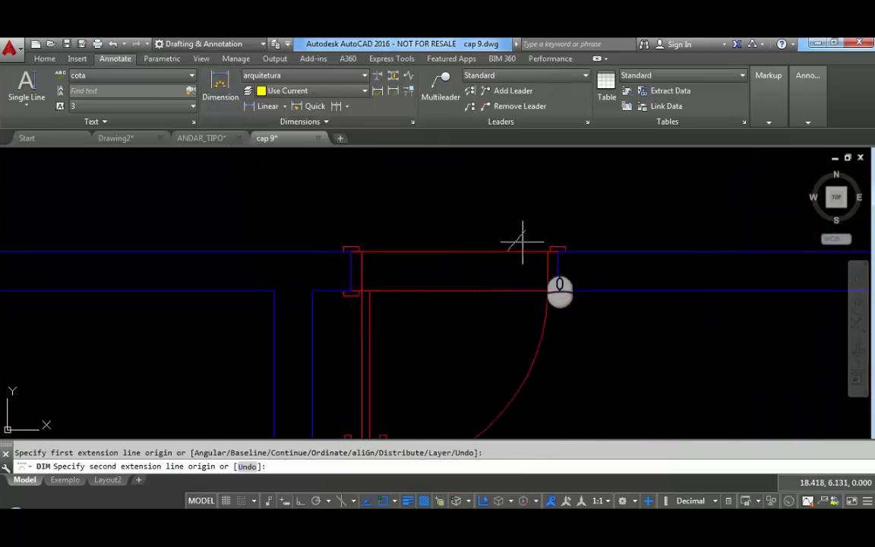
{"action": "left_click", "coordinate": [558, 251]}
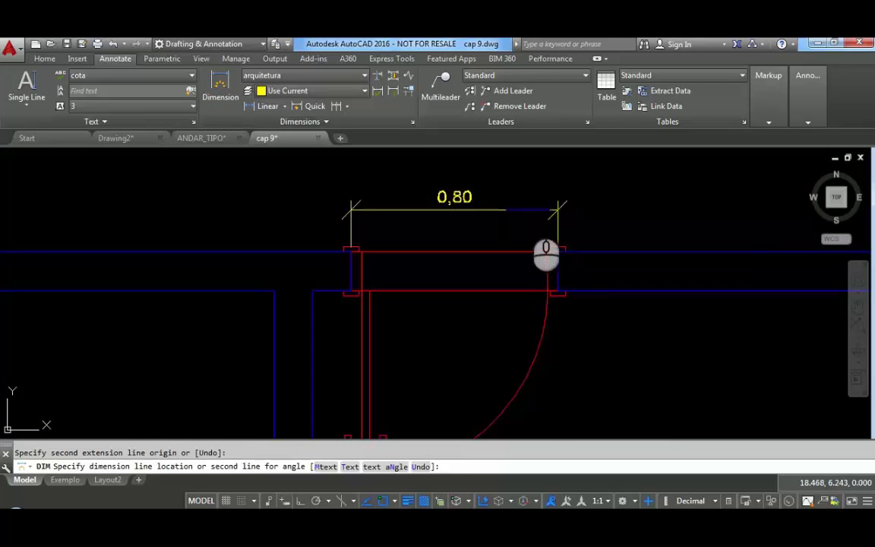
{"action": "left_click", "coordinate": [530, 208]}
{"action": "middle_click_drag", "start_coordinate": [446, 225], "coordinate": [391, 272]}
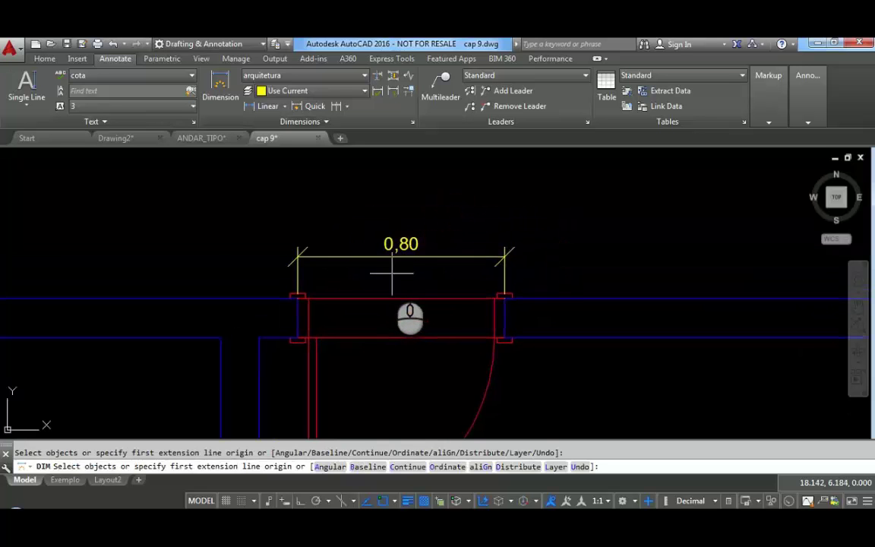
Step: Stretch both extension line origins of the bathroom door dimension from the wall ends to the inner edges of the door frame
{"action": "scroll", "coordinate": [392, 272], "scroll_direction": "up", "scroll_amount": 2}
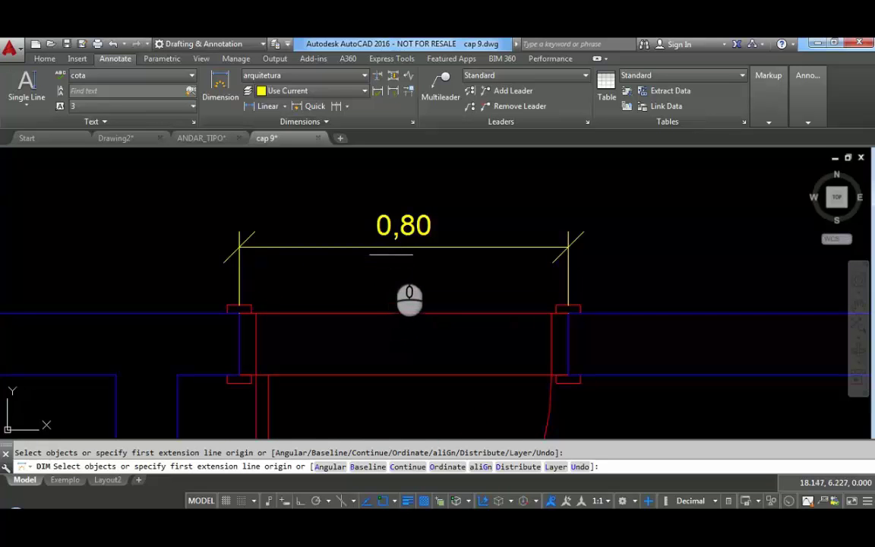
{"action": "key", "text": "Return"}
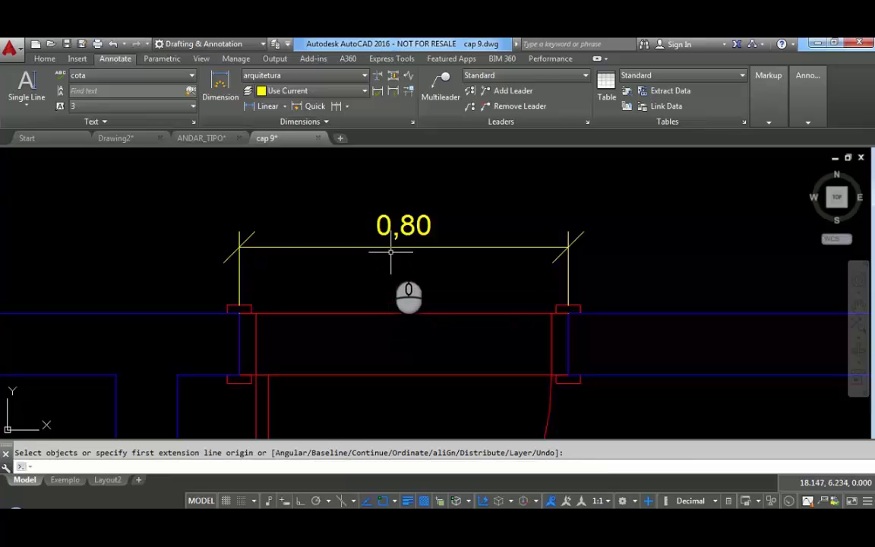
{"action": "left_click", "coordinate": [394, 249]}
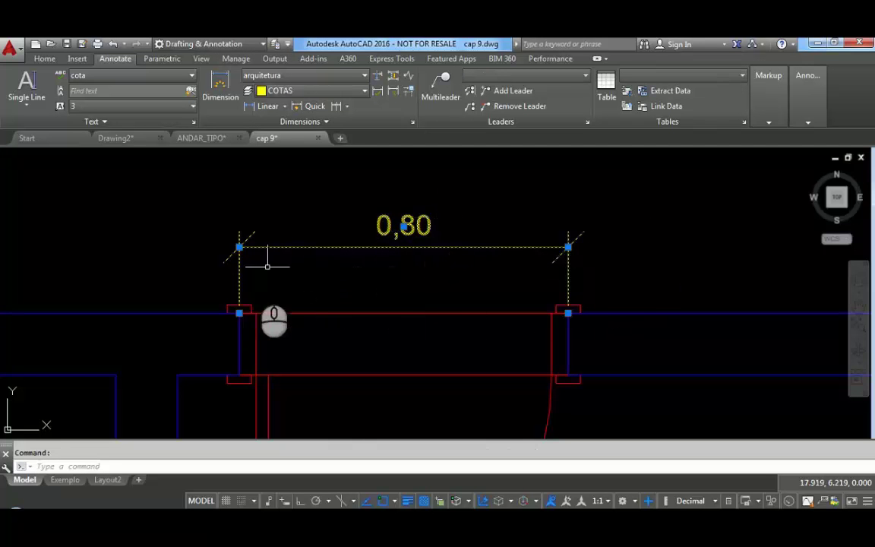
{"action": "left_click", "coordinate": [239, 312]}
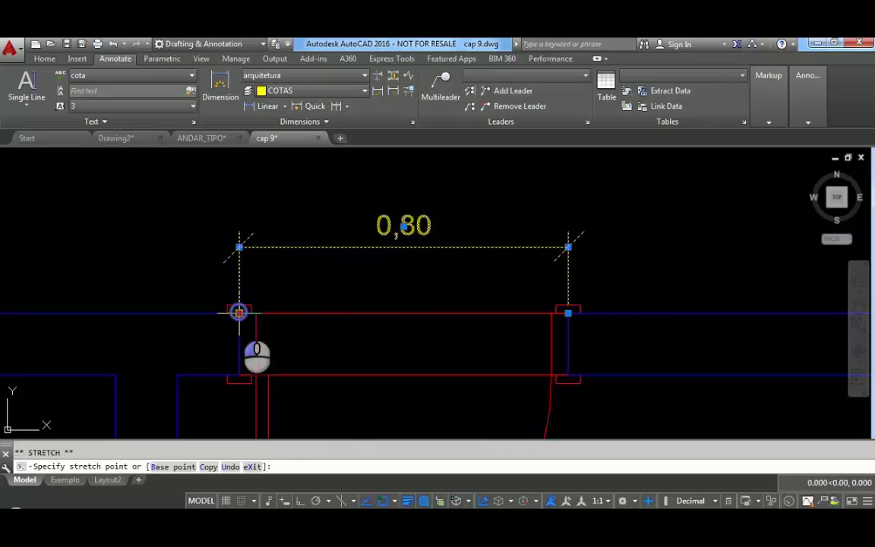
{"action": "left_click", "coordinate": [256, 313]}
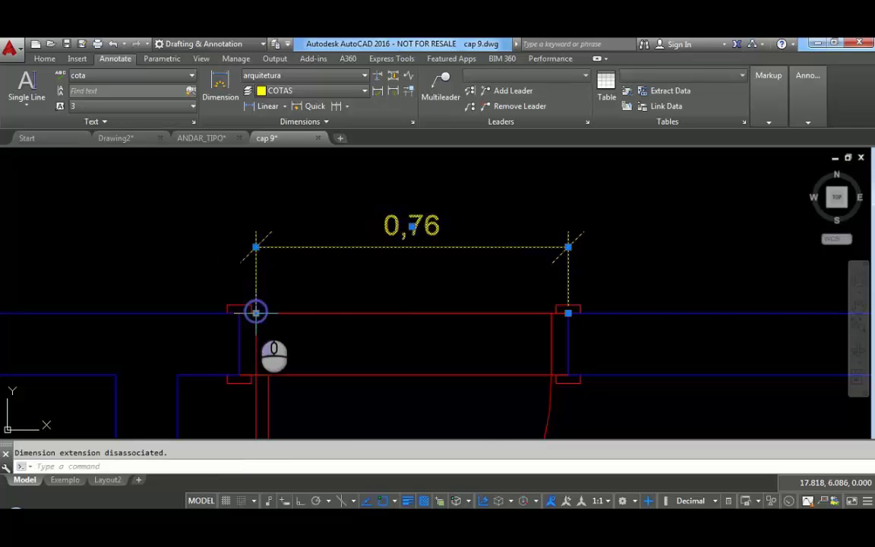
{"action": "left_click", "coordinate": [568, 312]}
{"action": "left_click", "coordinate": [551, 312]}
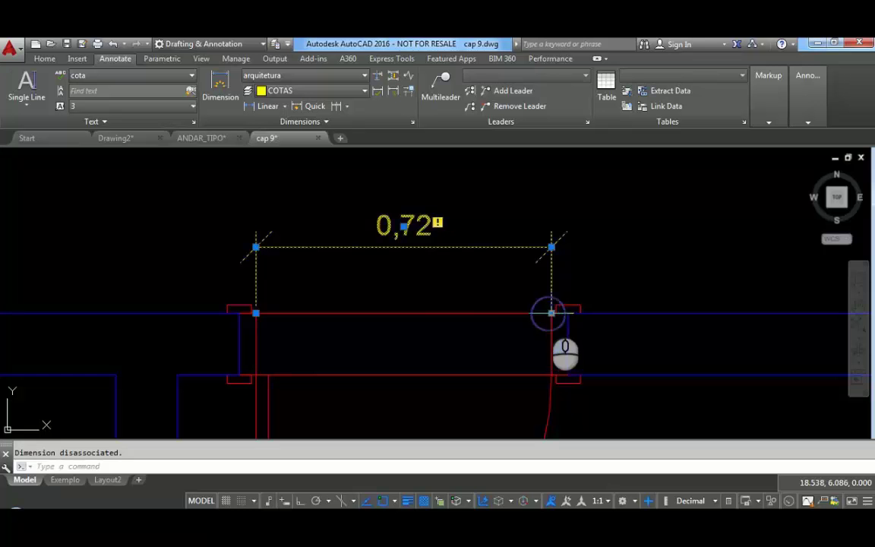
{"action": "key", "text": "Escape"}
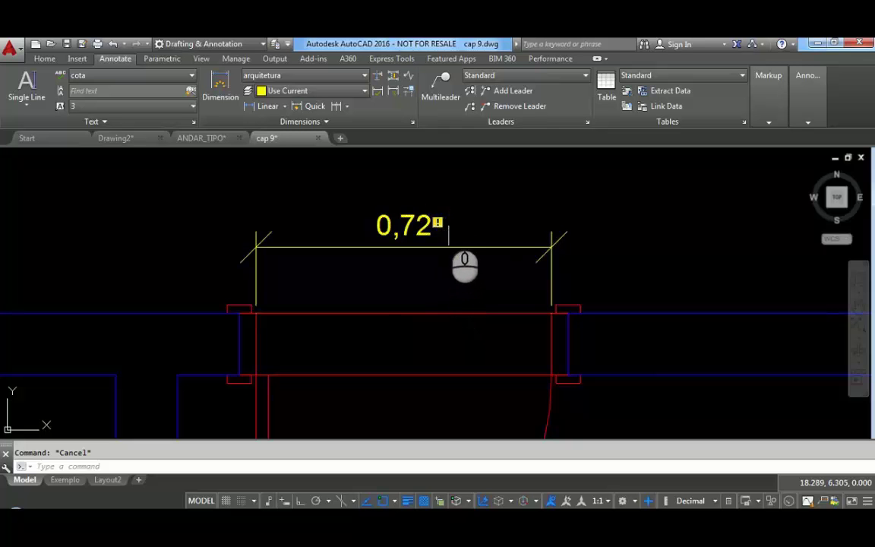
Step: Reassociate the disassociated bathroom door dimension with the two inner corners of the door frame on the corridor side
{"action": "left_click", "coordinate": [437, 221]}
{"action": "mouse_move", "coordinate": [439, 228]}
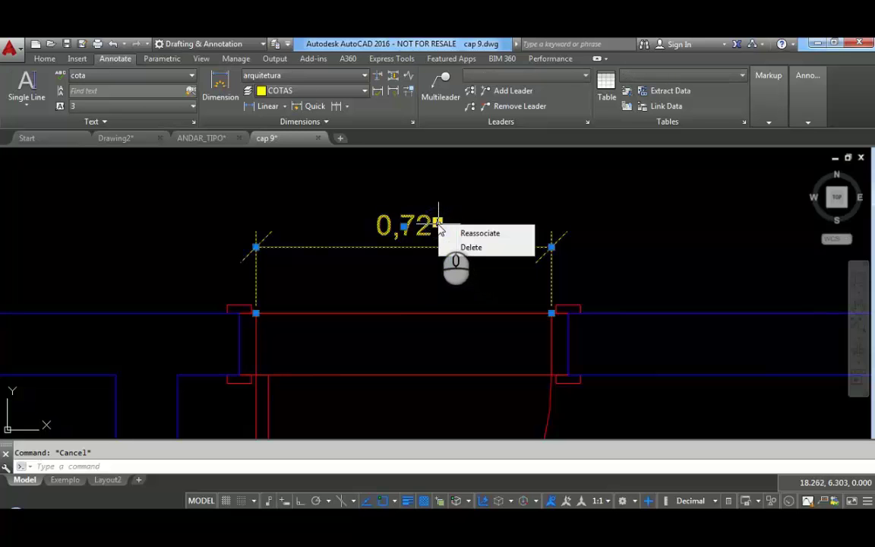
{"action": "left_click", "coordinate": [480, 233]}
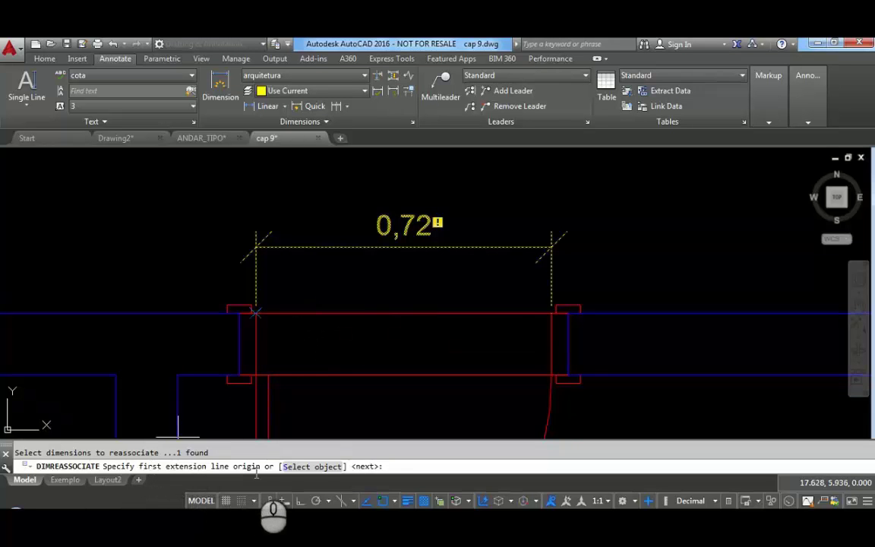
{"action": "left_click", "coordinate": [256, 313]}
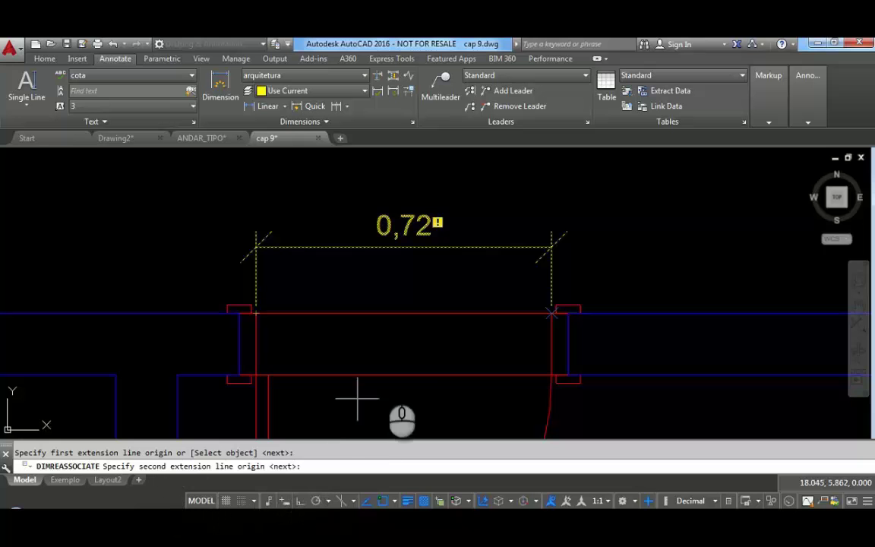
{"action": "left_click", "coordinate": [551, 313]}
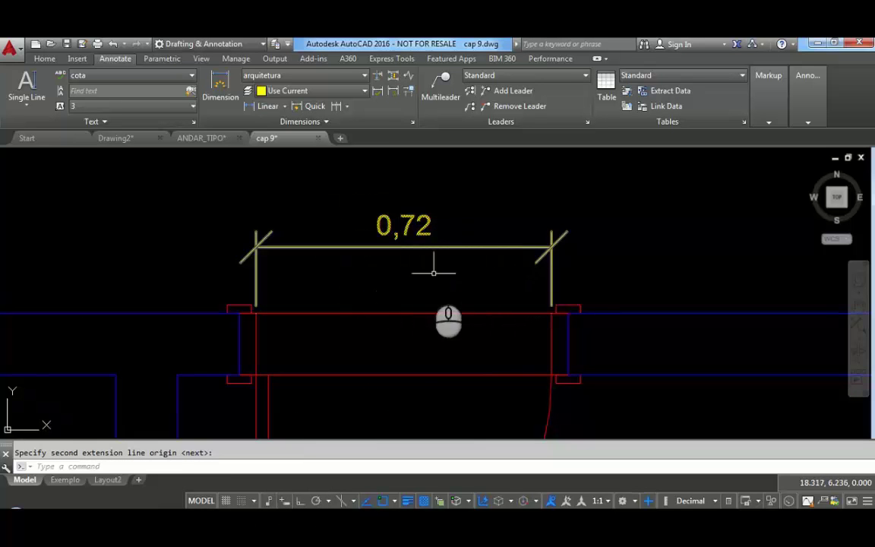
{"action": "scroll", "coordinate": [375, 287], "scroll_direction": "down", "scroll_amount": 2}
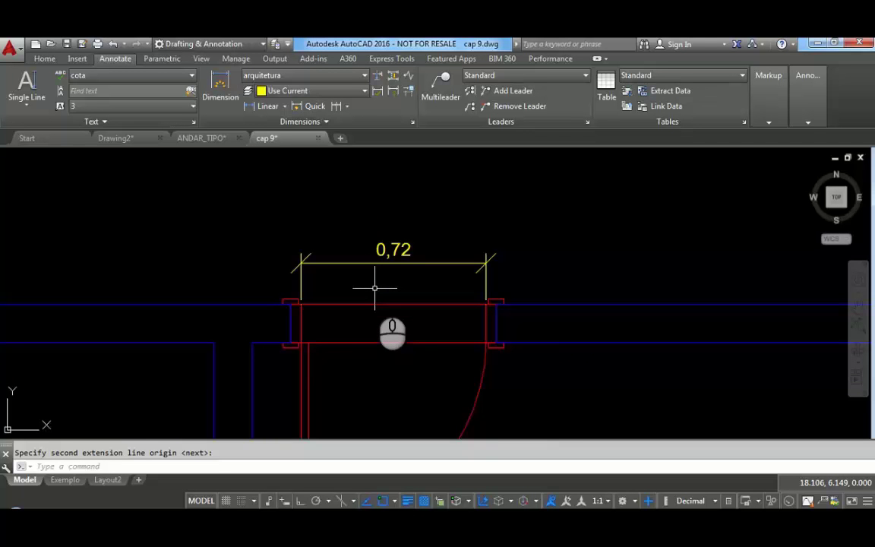
{"action": "scroll", "coordinate": [374, 287], "scroll_direction": "down", "scroll_amount": 8}
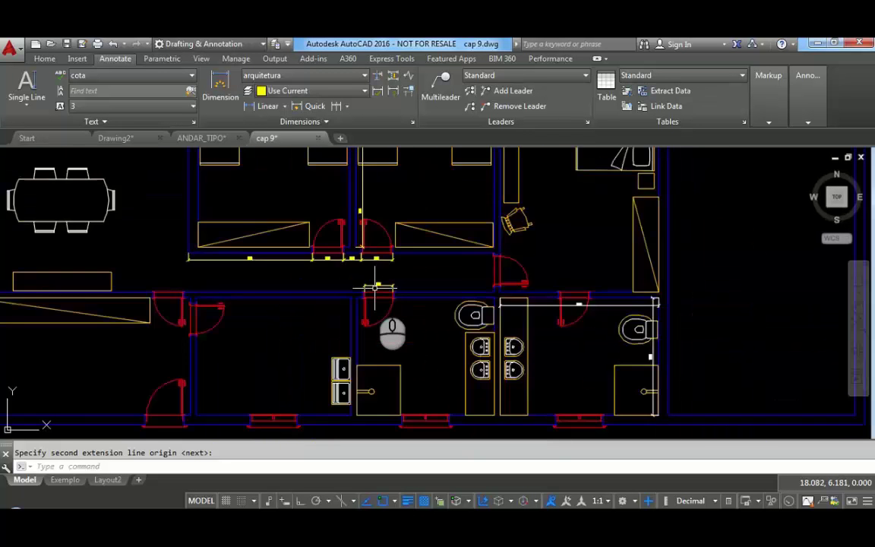
{"action": "scroll", "coordinate": [342, 287], "scroll_direction": "up", "scroll_amount": 2}
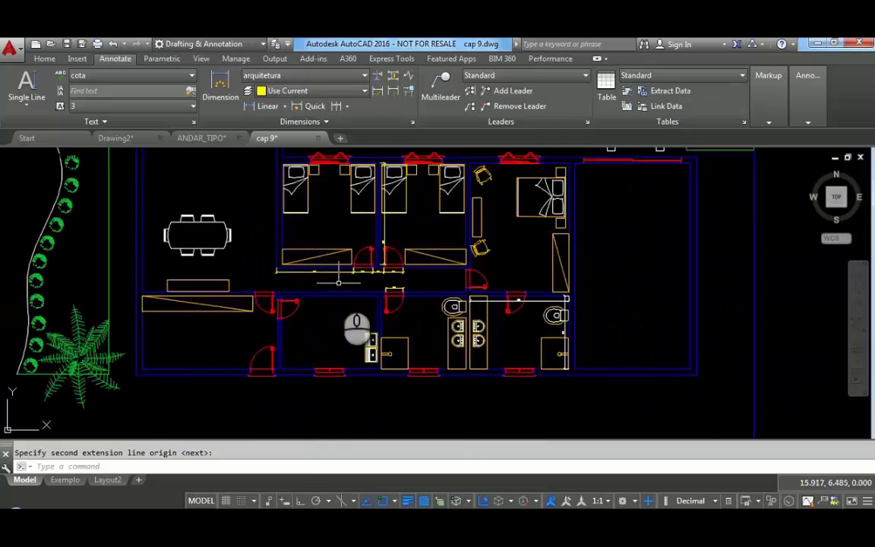
{"action": "middle_click_drag", "start_coordinate": [341, 287], "coordinate": [352, 330]}
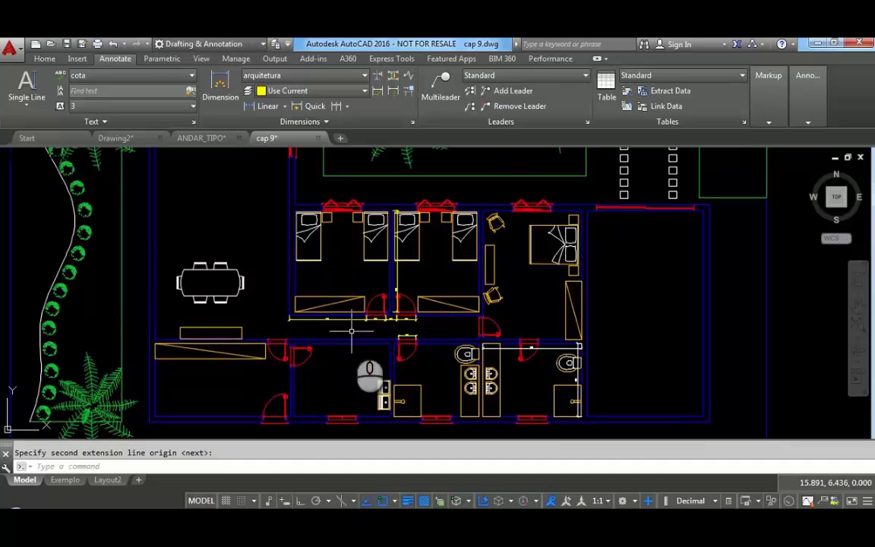